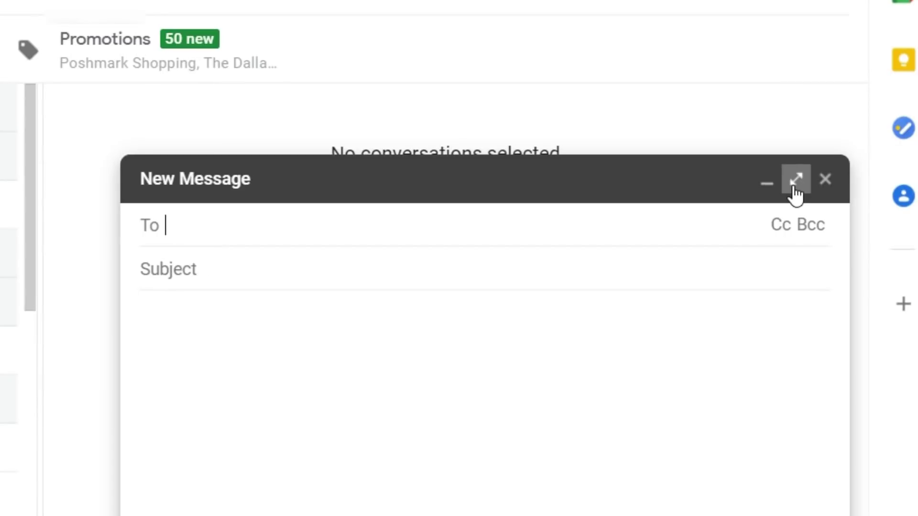
Shift-expand the blank compose window so the draft opens in a separate browser window
key("shift")
left_click(790, 188, "shift")
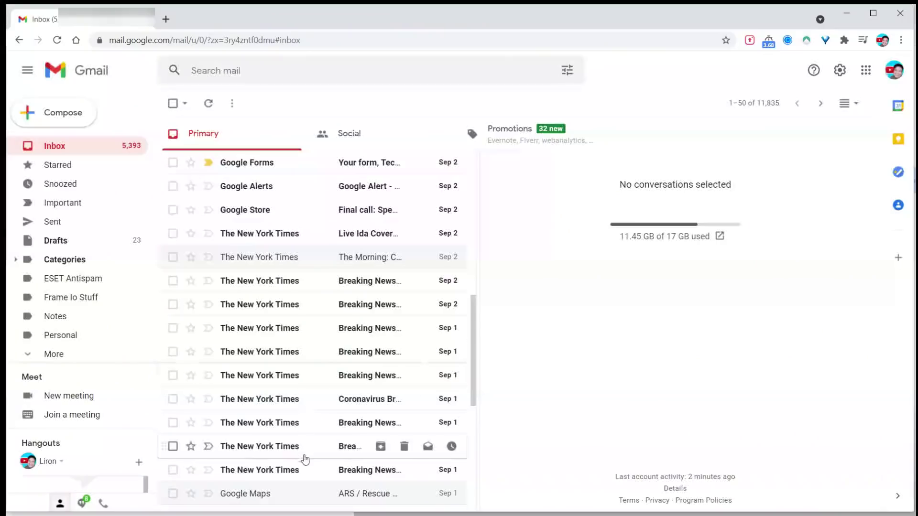
Mute the New York Times conversation, then bring up its actions in the Muted list to unmute it
right_click(315, 262)
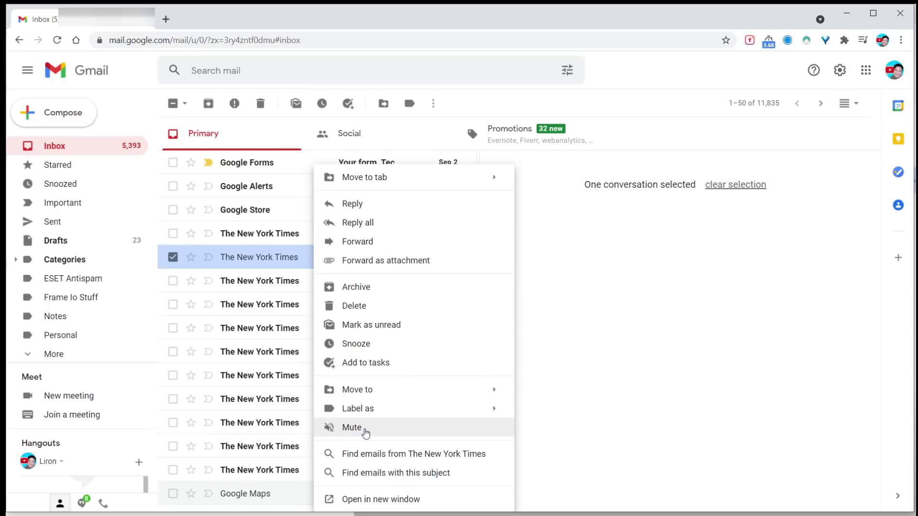
left_click(366, 433)
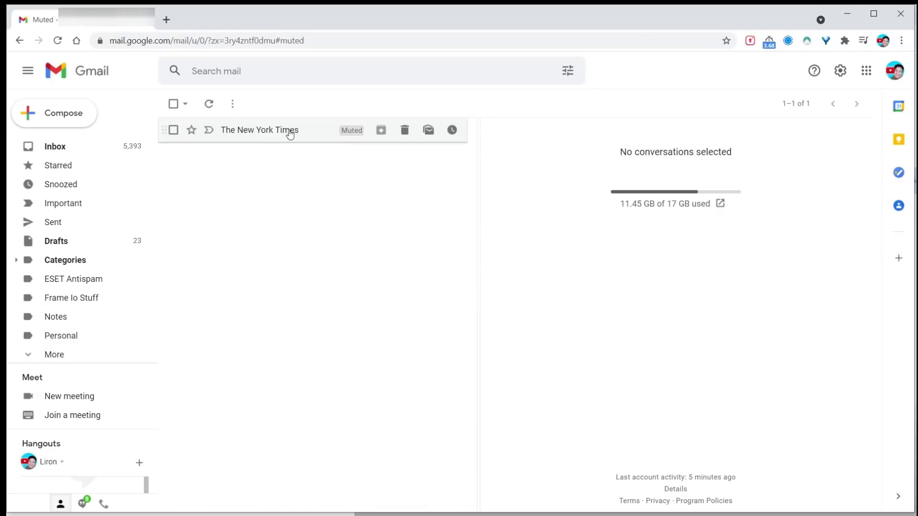
mouse_move(253, 136)
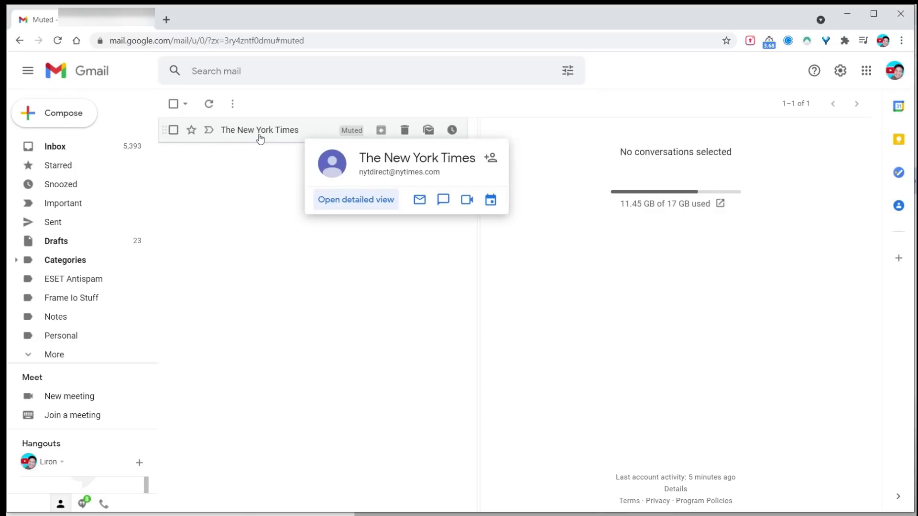
right_click(290, 137)
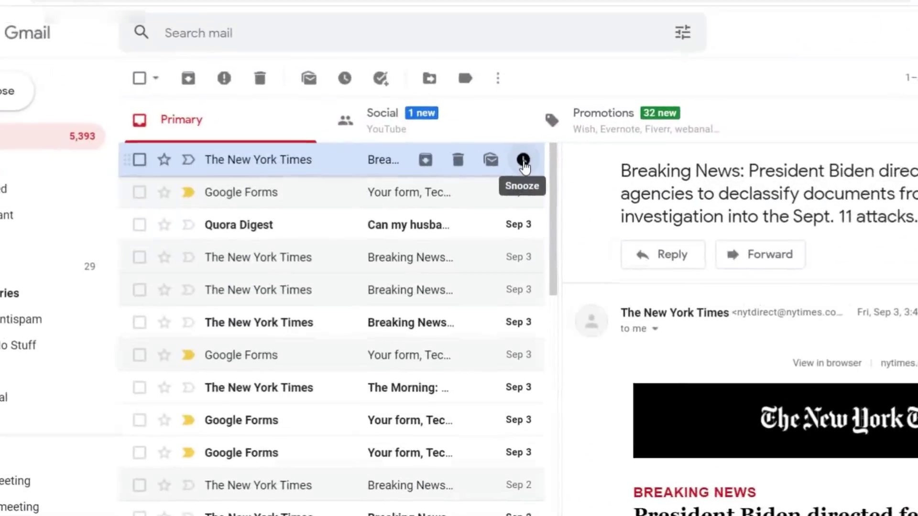
Snooze the New York Times conversation until Sep 6 at 9:00 AM, then review it under Snoozed
left_click(593, 154)
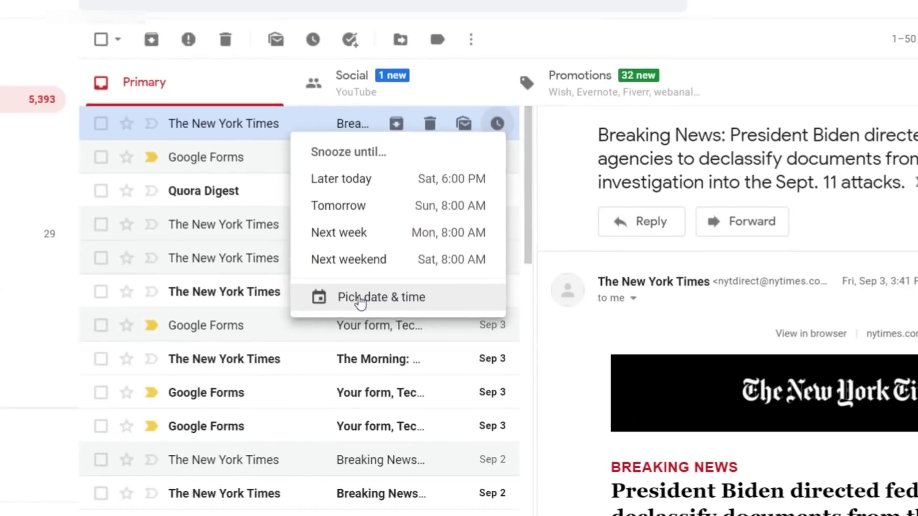
left_click(425, 392)
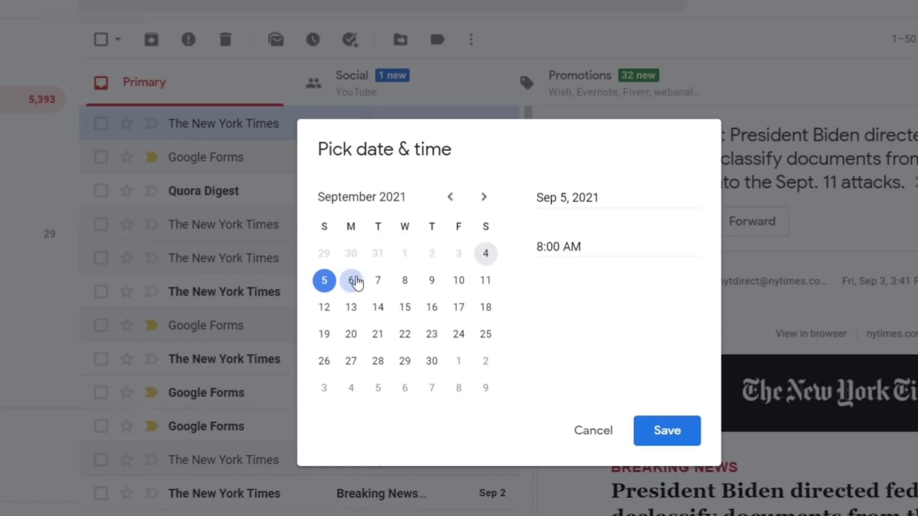
left_click(357, 282)
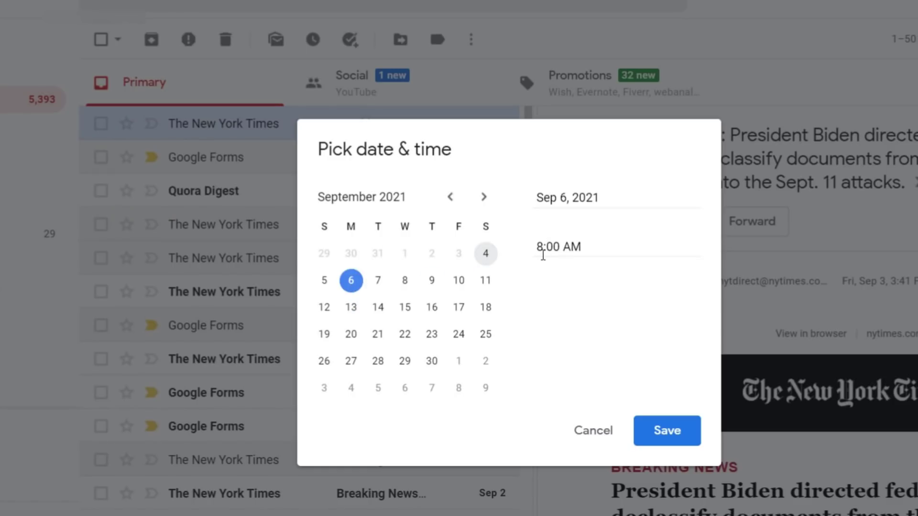
type("9")
left_click(672, 431)
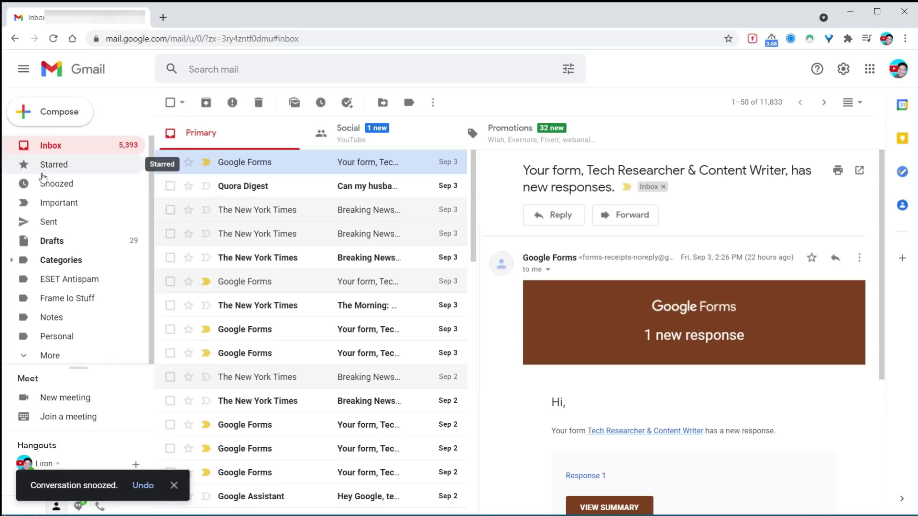
left_click(48, 185)
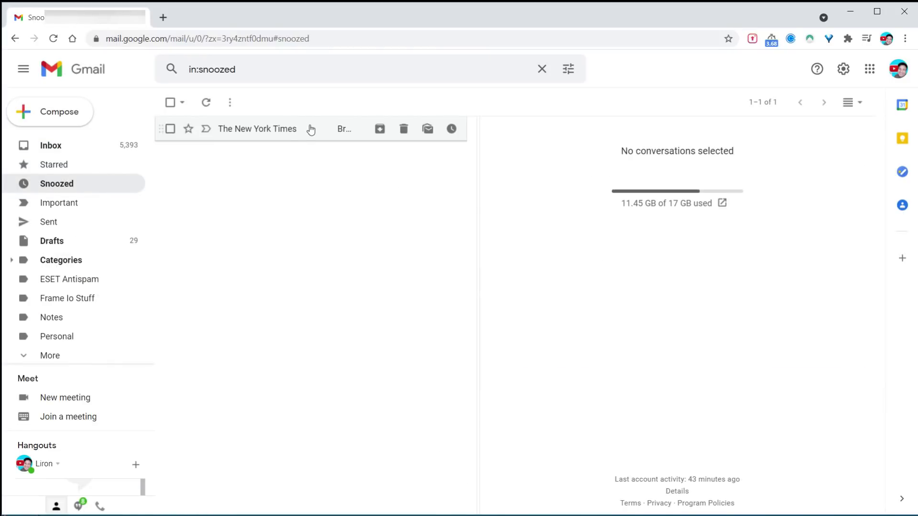
left_click(451, 129)
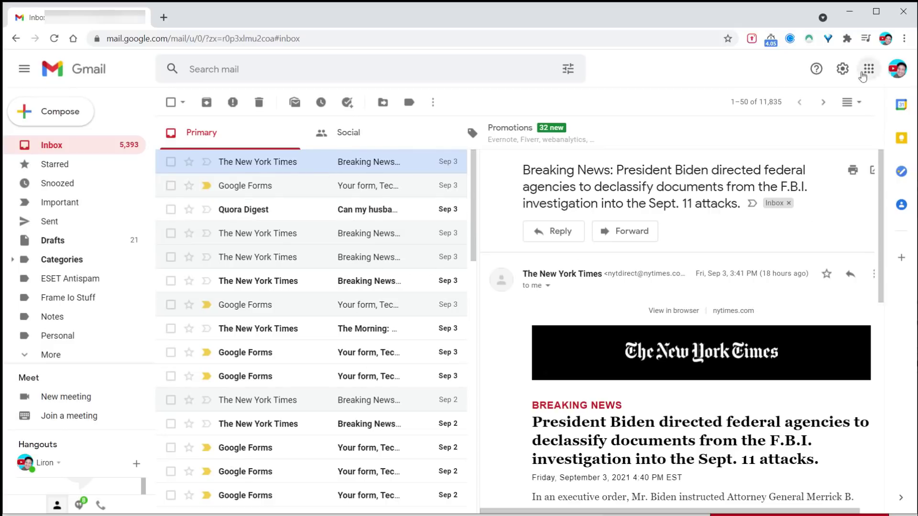
Switch the inbox type to Unread first in Quick settings and scroll through the result
left_click(842, 70)
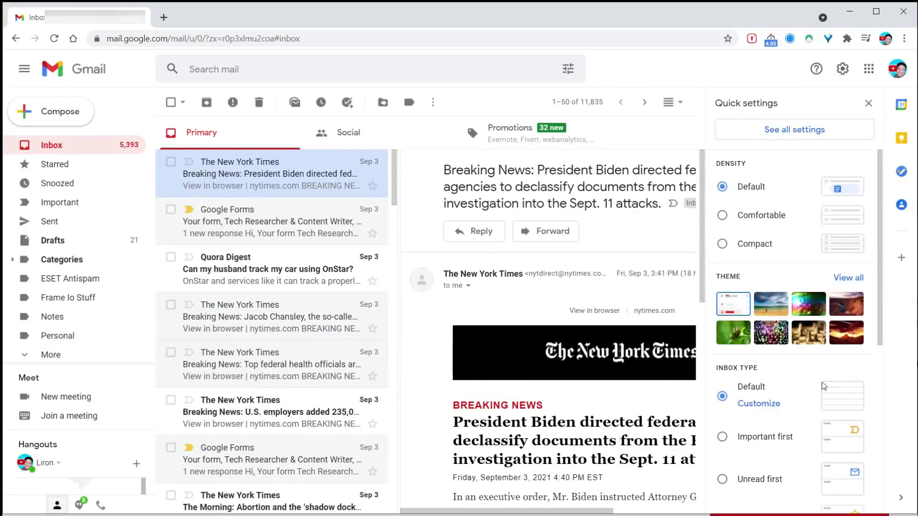
left_click(723, 361)
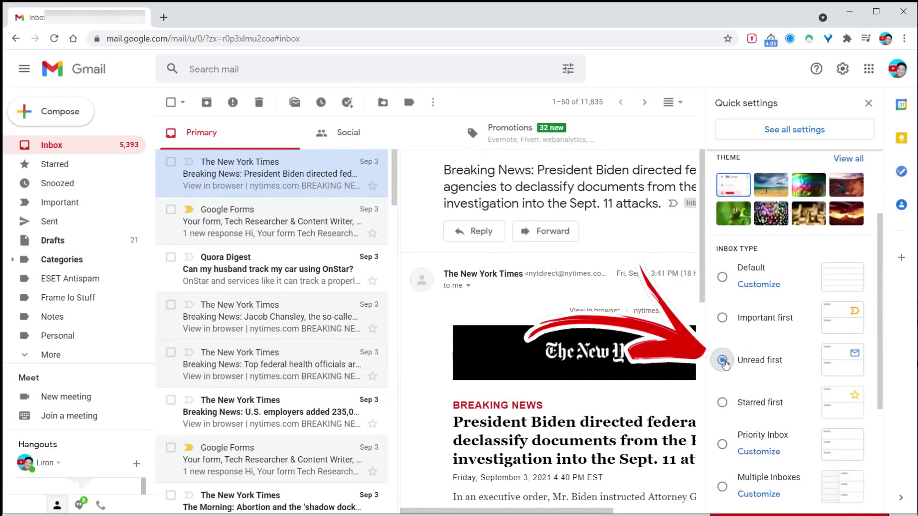
scroll(324, 219, "down", 5)
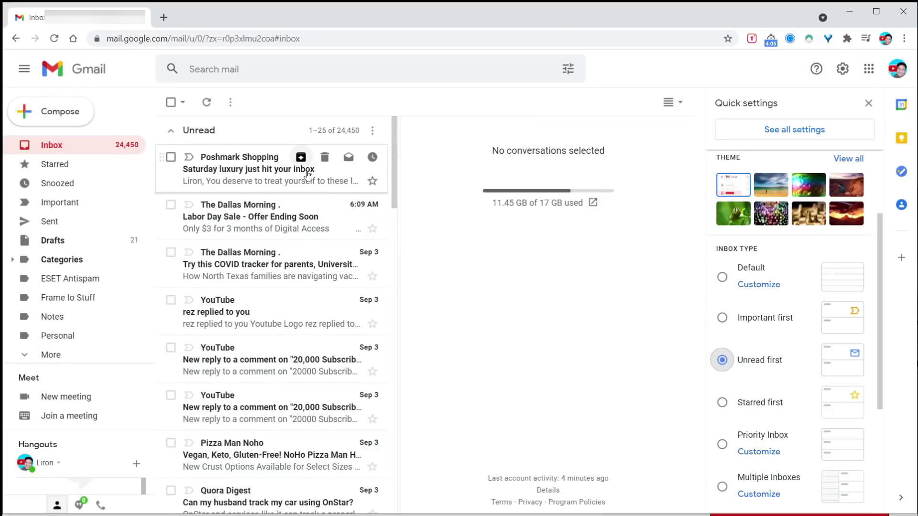
scroll(294, 281, "down", 15)
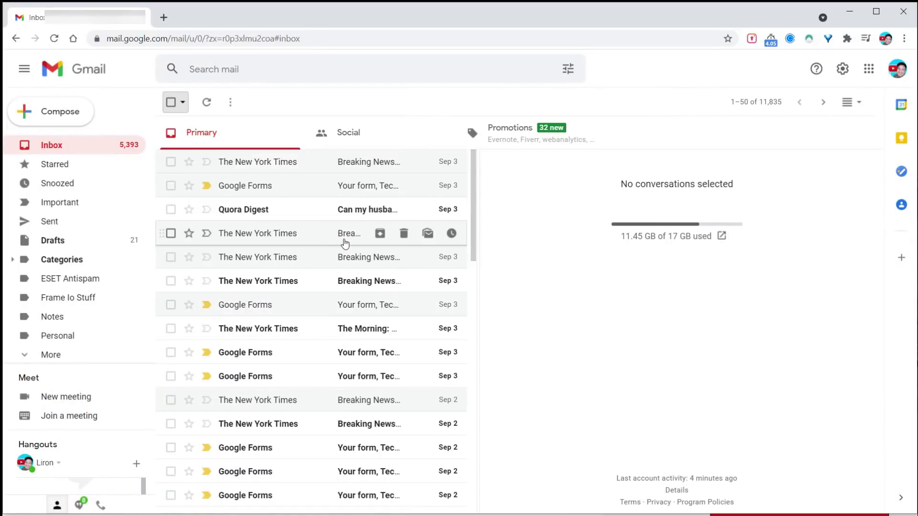
Search for is:unread and exclude Promotions and Social mail from the results
left_click(224, 71)
type("is")
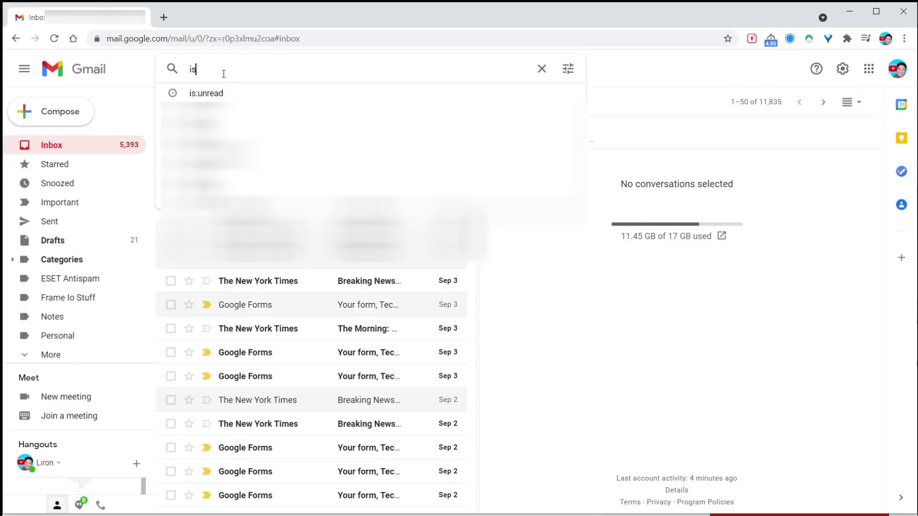
type(":un")
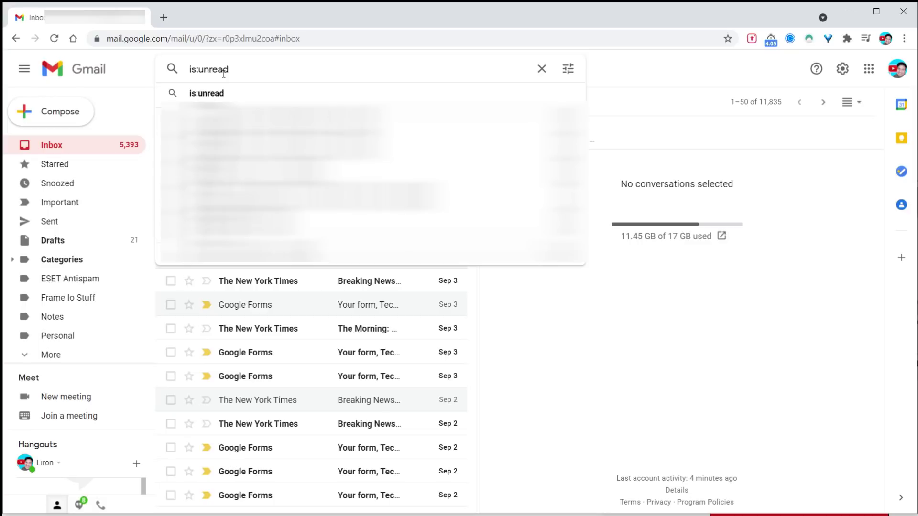
type("read")
key("Return")
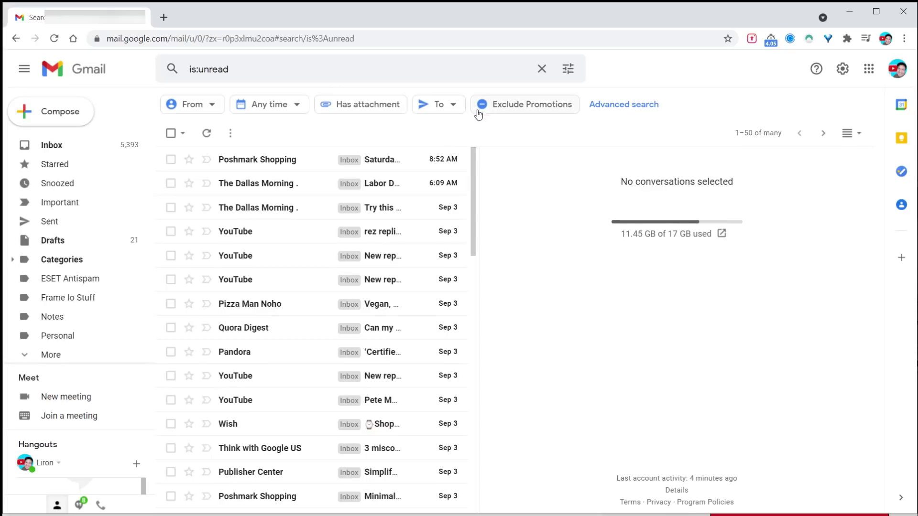
left_click(483, 106)
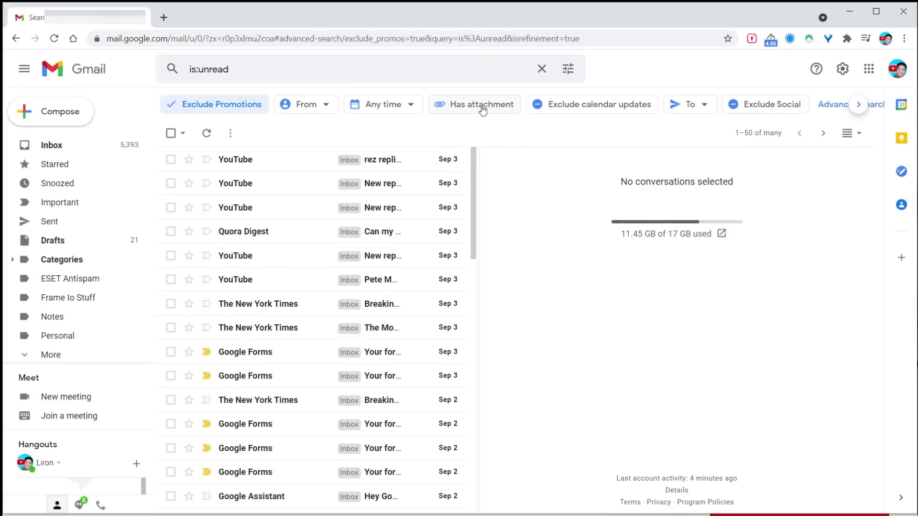
left_click(729, 112)
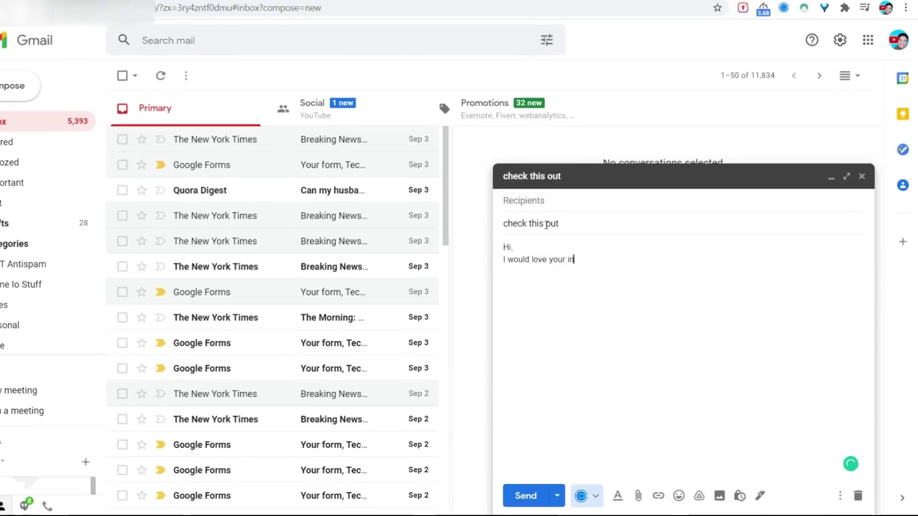
Finish the message text and add the Rode Video Mic Pro.MP4 video from Drive as a Drive link
type("nput on this")
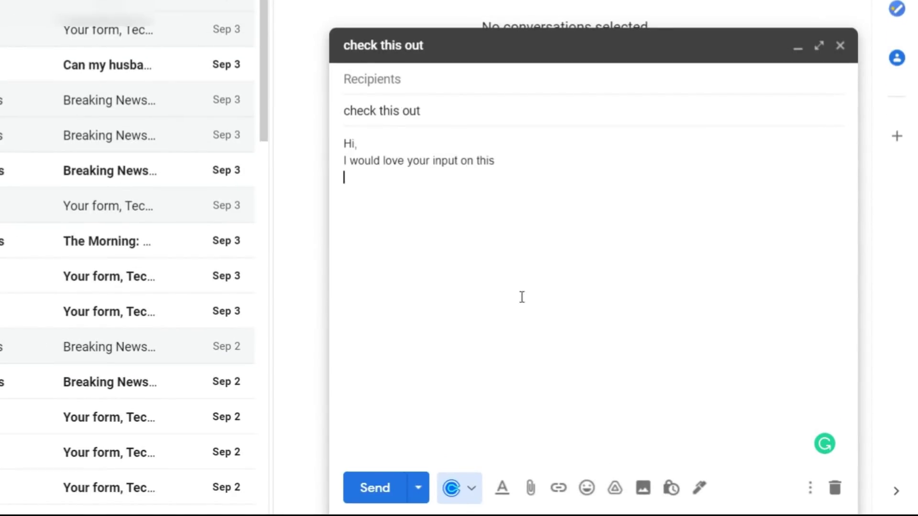
left_click(615, 488)
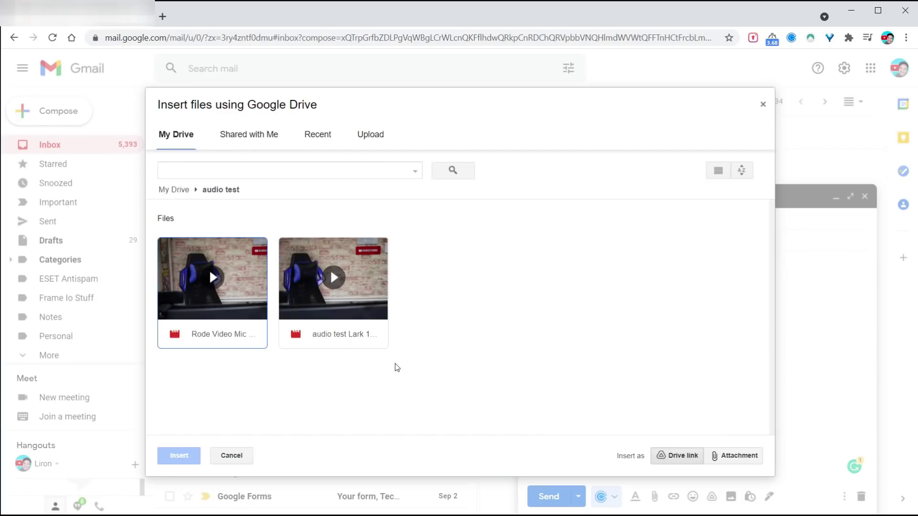
left_click(249, 288)
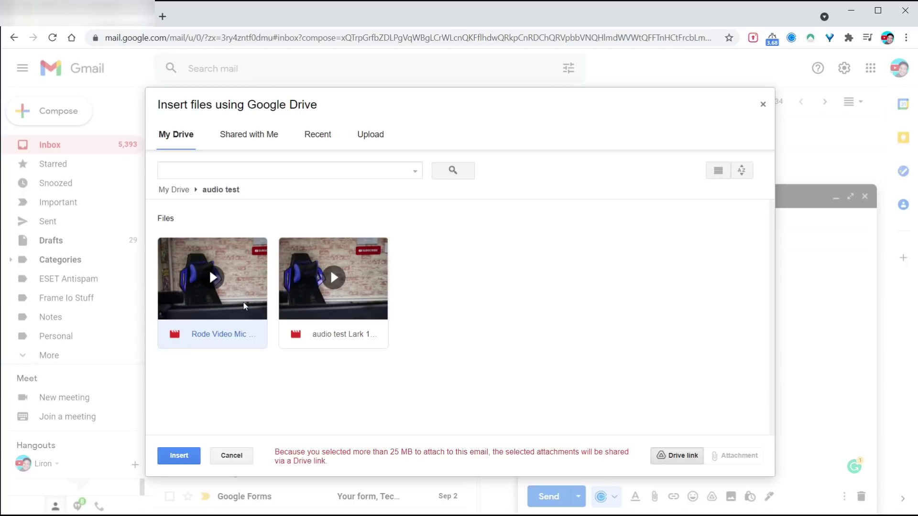
left_click(187, 458)
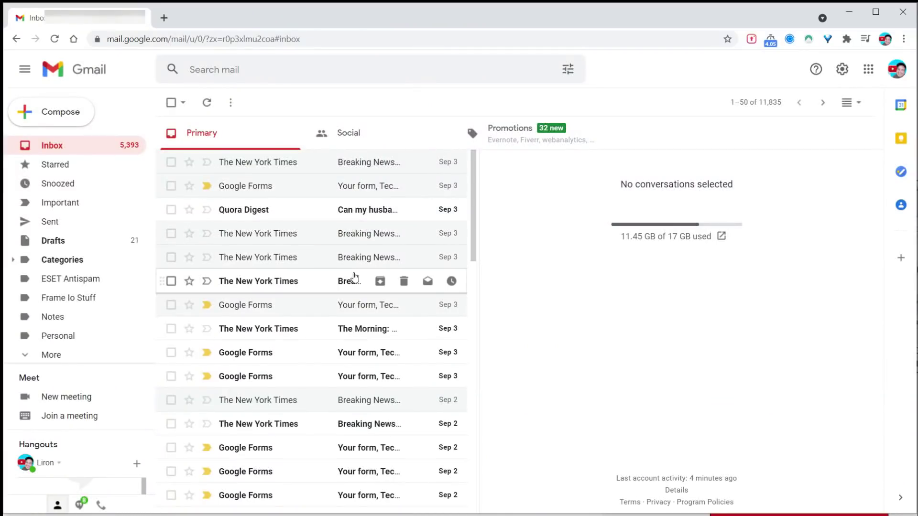
Enable Templates on the Advanced settings page and save the changes
left_click(842, 71)
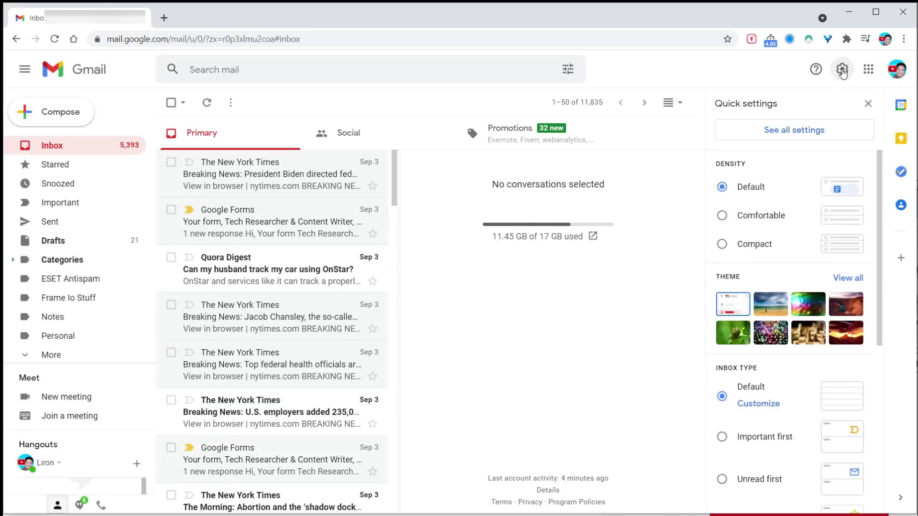
left_click(813, 137)
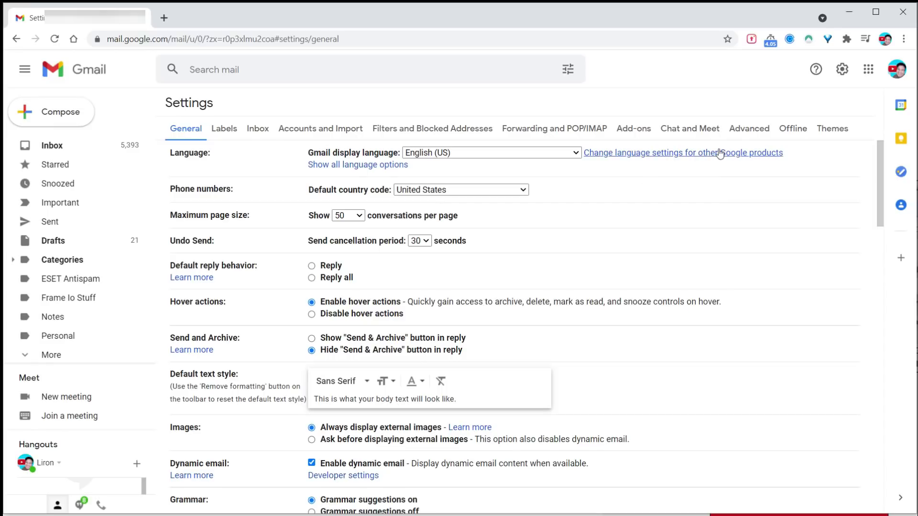
left_click(747, 130)
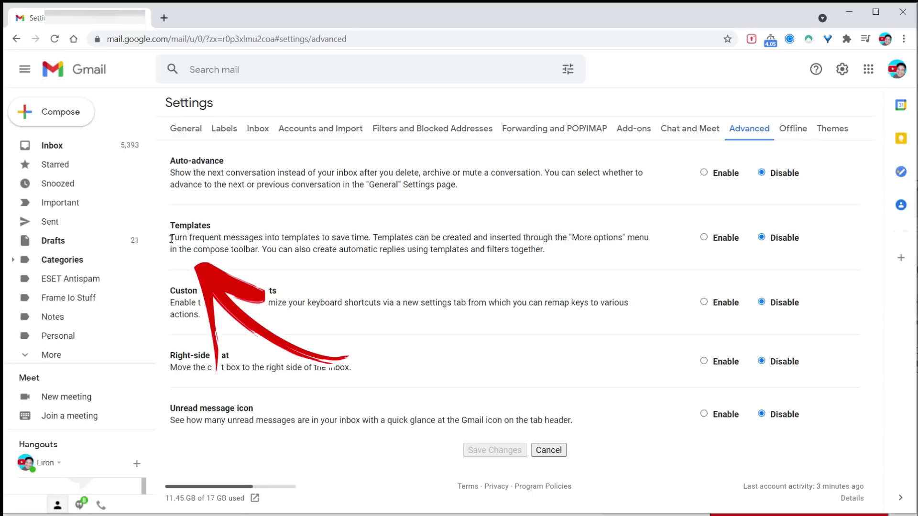
left_click_drag(171, 238, 372, 241)
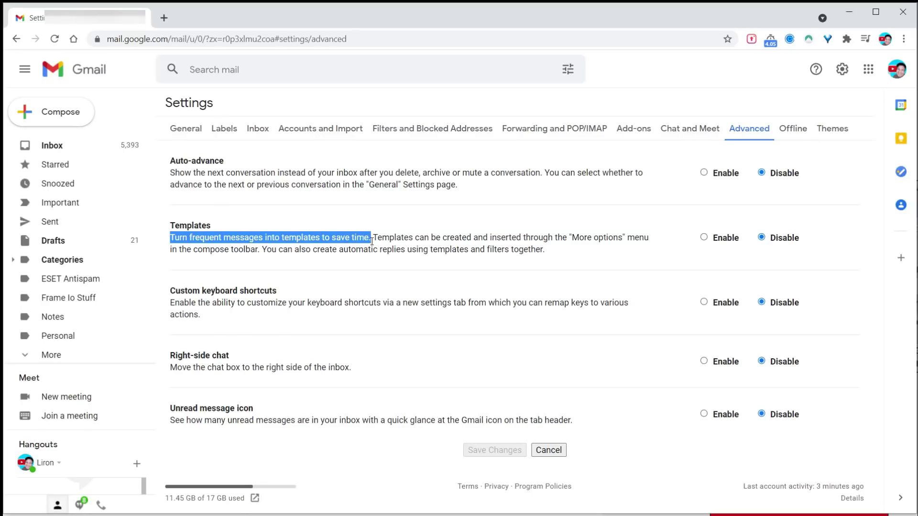
left_click(492, 250)
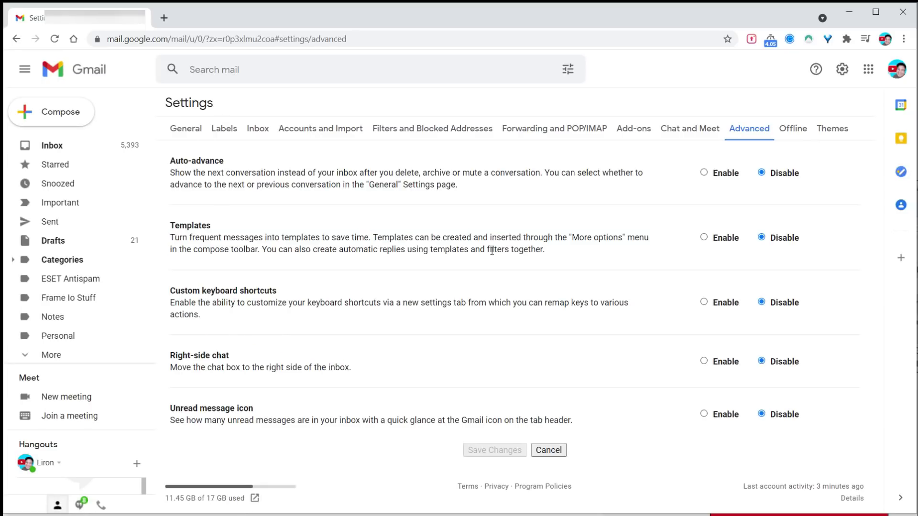
left_click(704, 237)
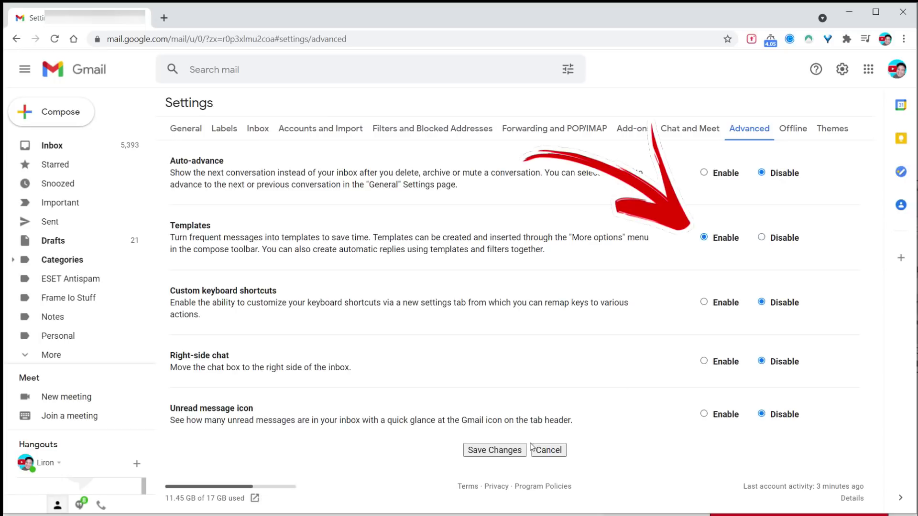
left_click(492, 450)
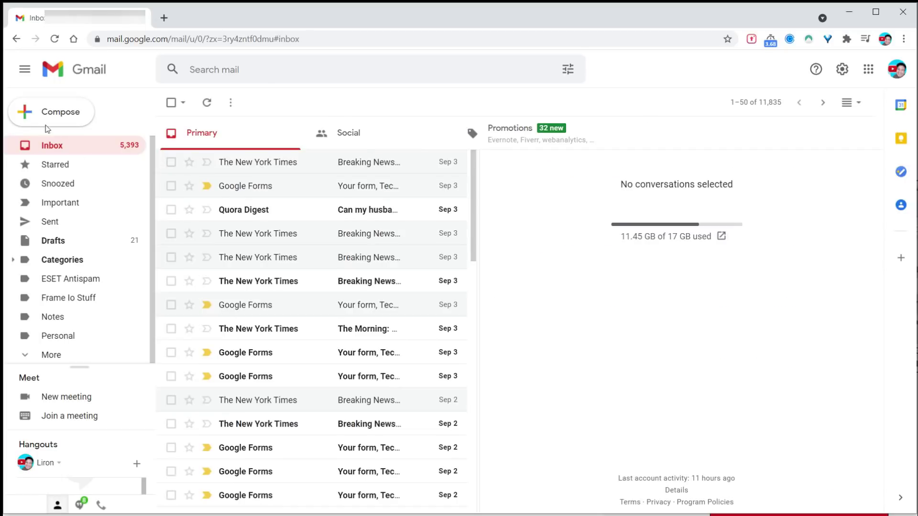
Write the thank-you message, ending it with the line 'The Boss Man of Whatever Inc.'
left_click(48, 126)
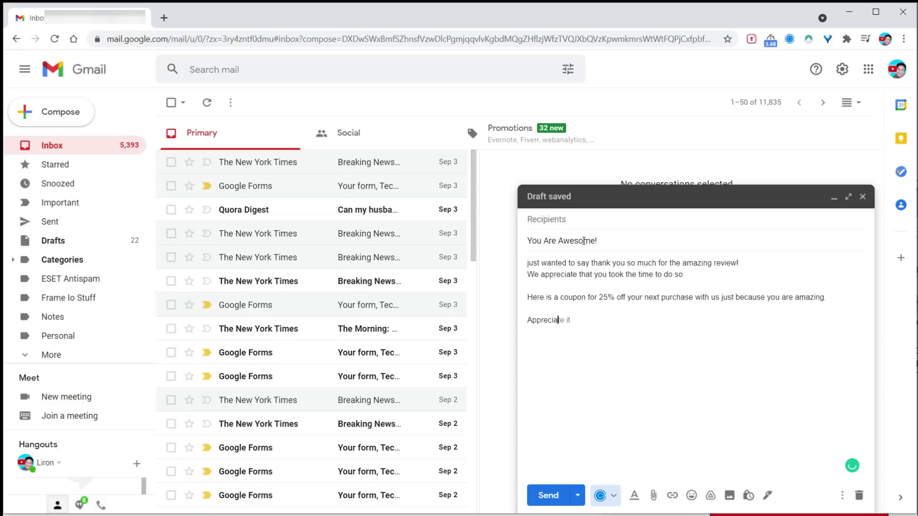
type(",")
key("Return")
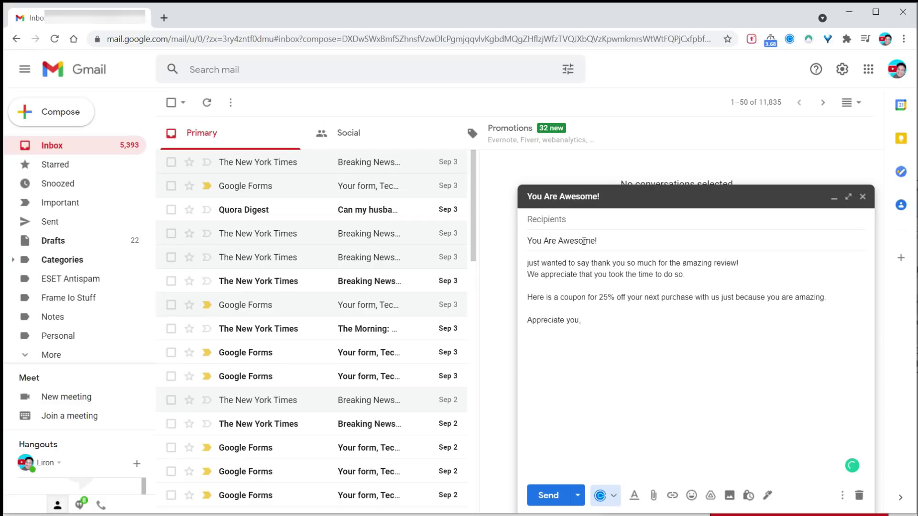
type("The Boss Man of Whatever Inc.")
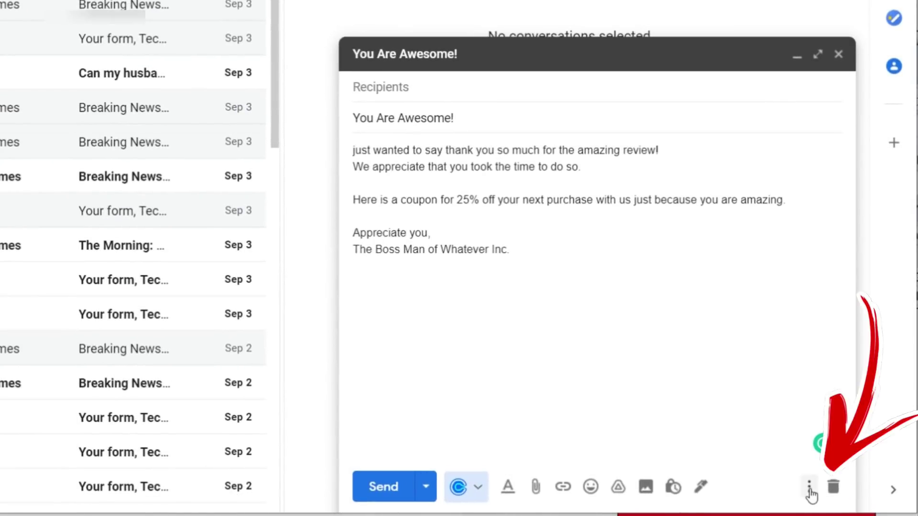
Save the draft as a new template named 'You Are Awesome!' and close the draft
left_click(817, 489)
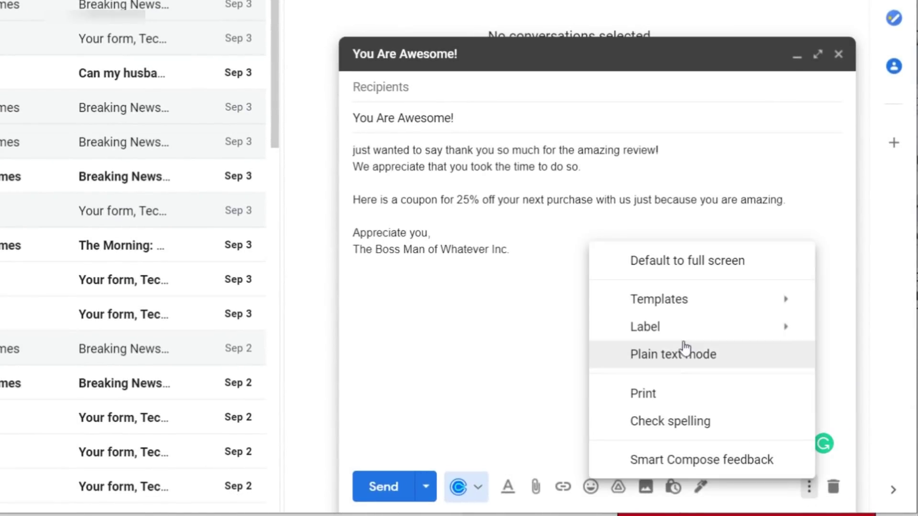
mouse_move(692, 304)
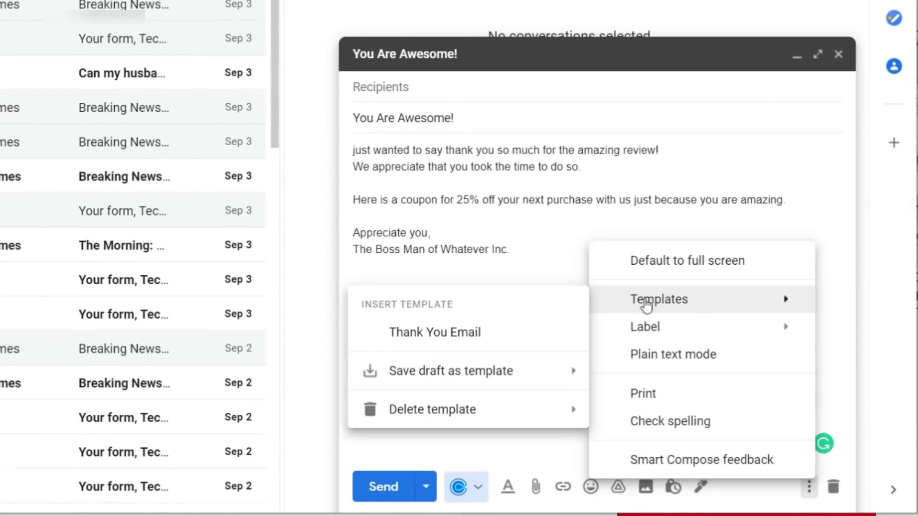
mouse_move(485, 382)
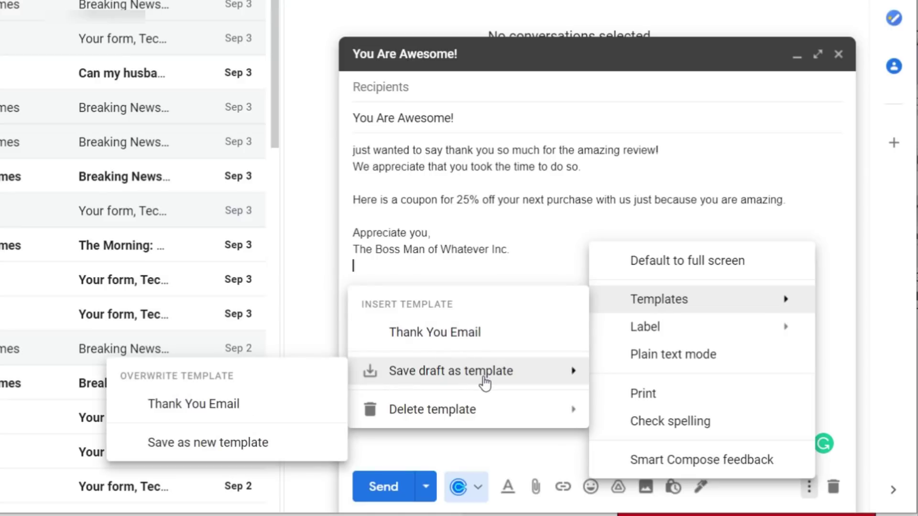
left_click(252, 449)
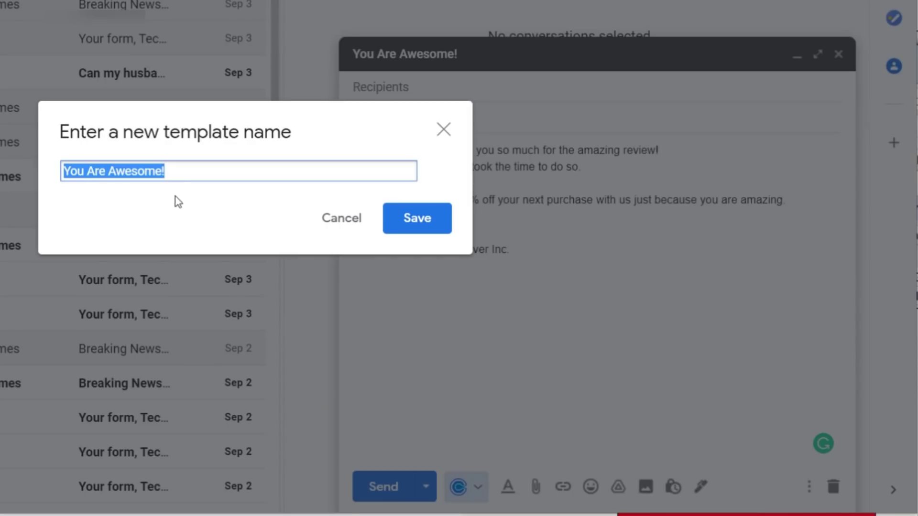
left_click(415, 220)
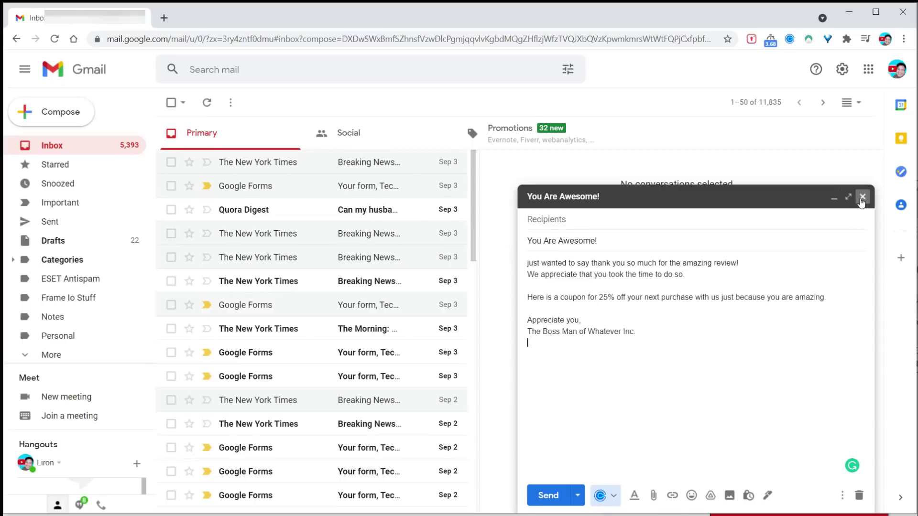
left_click(861, 197)
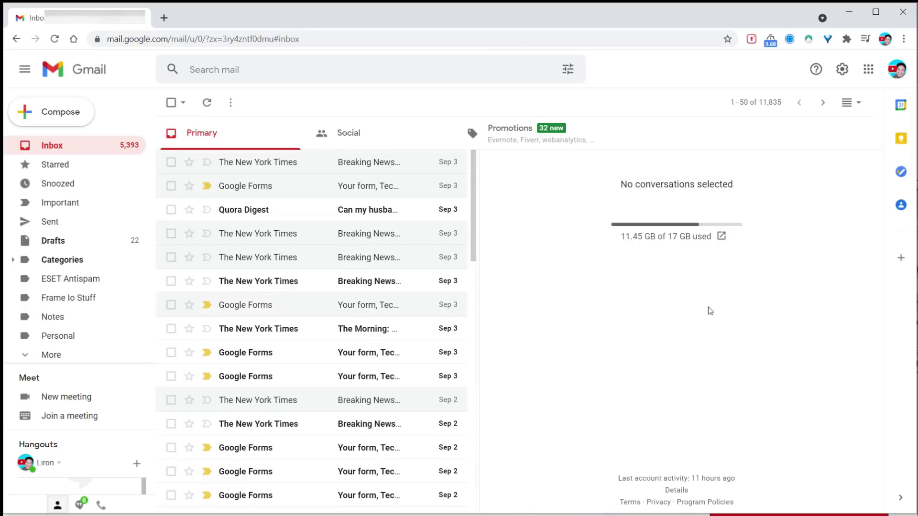
Reply to the New York Times email and insert the 'You Are Awesome!' template
key("r")
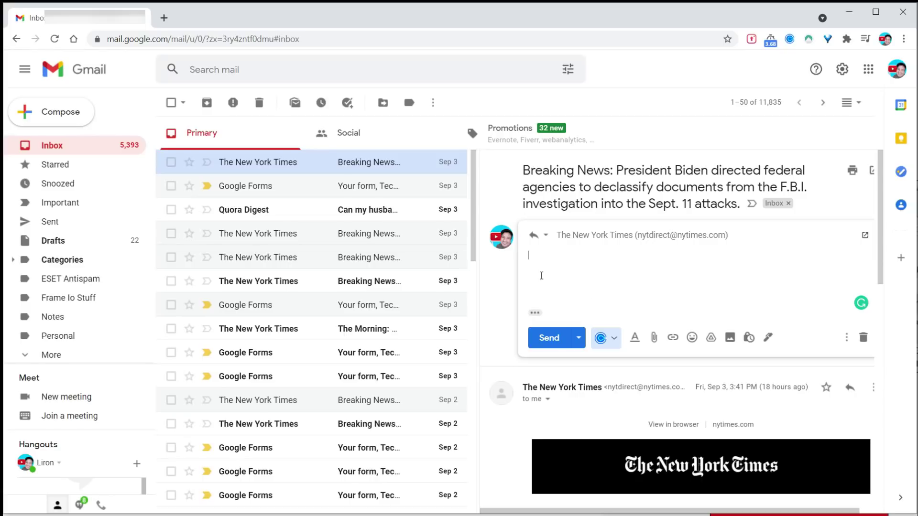
left_click(846, 337)
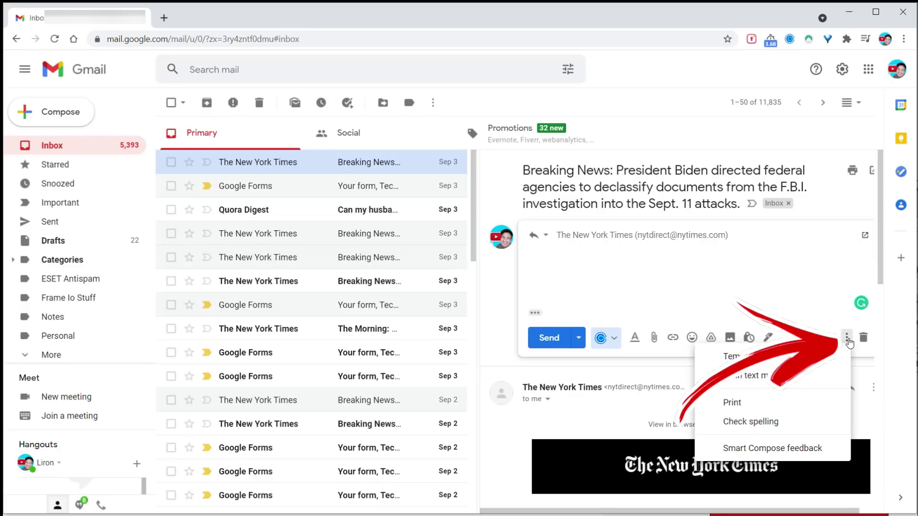
mouse_move(801, 359)
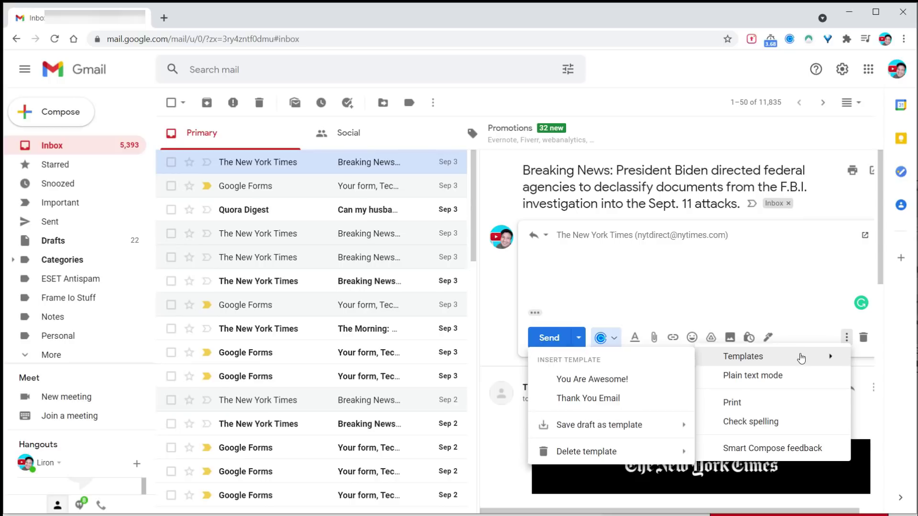
left_click(636, 377)
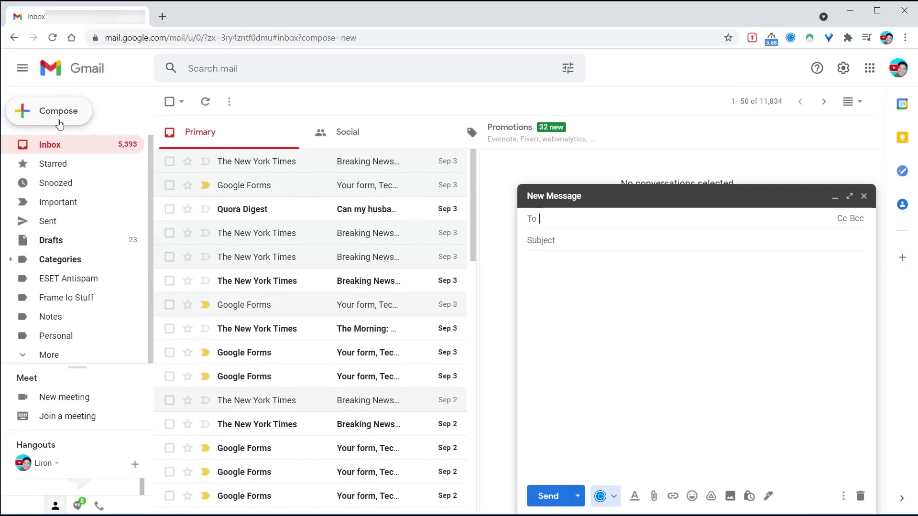
Type a three-line sign-off: 'Regards,', the sender's name, and their YouTube channel link
left_click(558, 280)
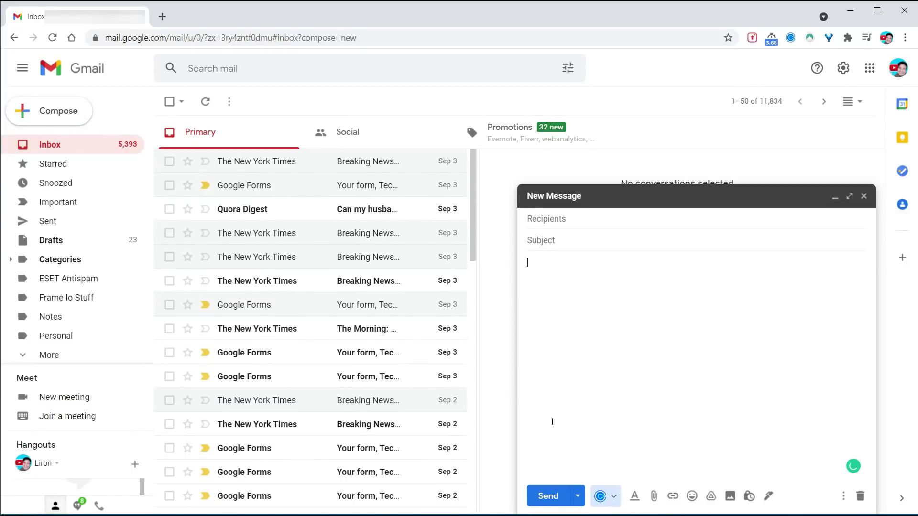
type("Regards,")
key("Return")
type("Liron Segev")
key("Return")
type("YouTube.com/")
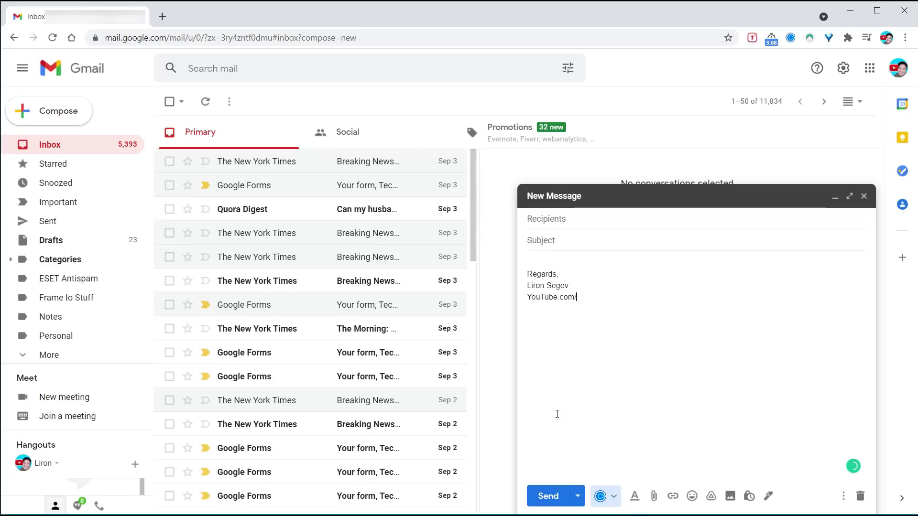
type("LironSegev")
Make the 'Regards,' line bold and bring up the signature options
key("ctrl+Home")
key("shift+End")
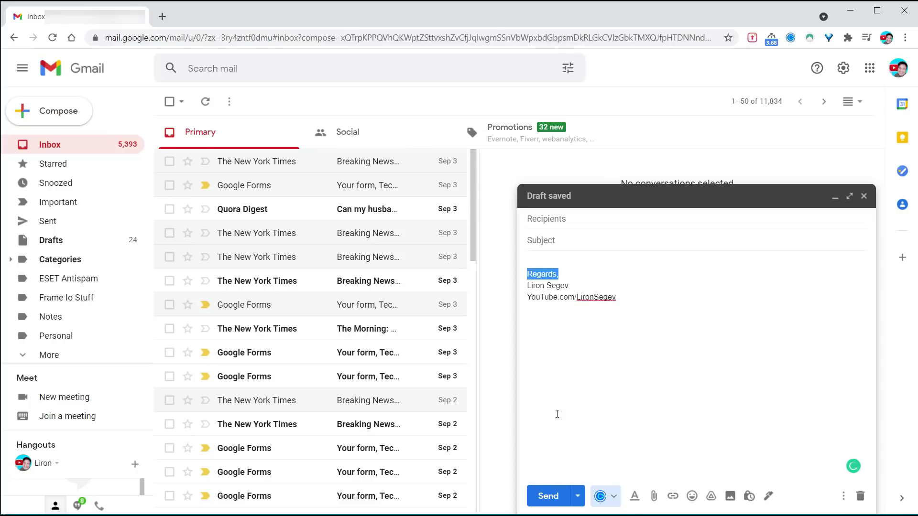
key("ctrl+b")
key("Left")
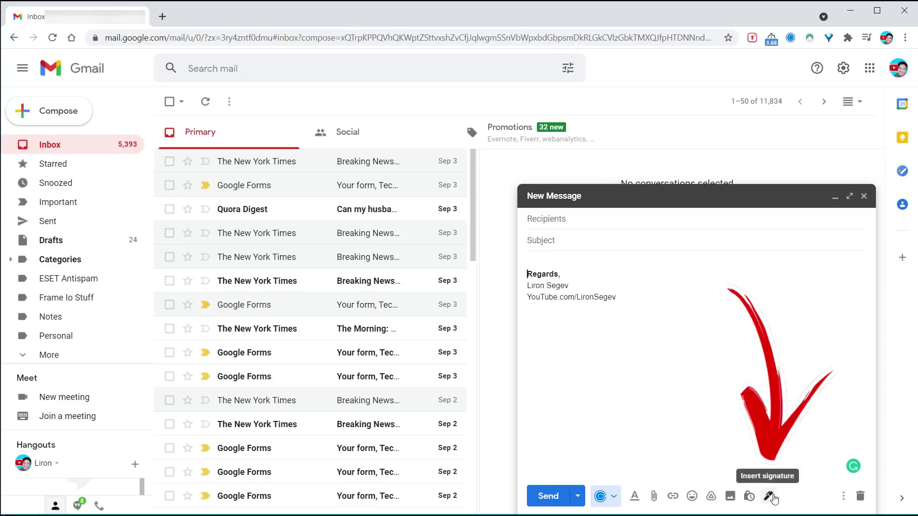
left_click(769, 496)
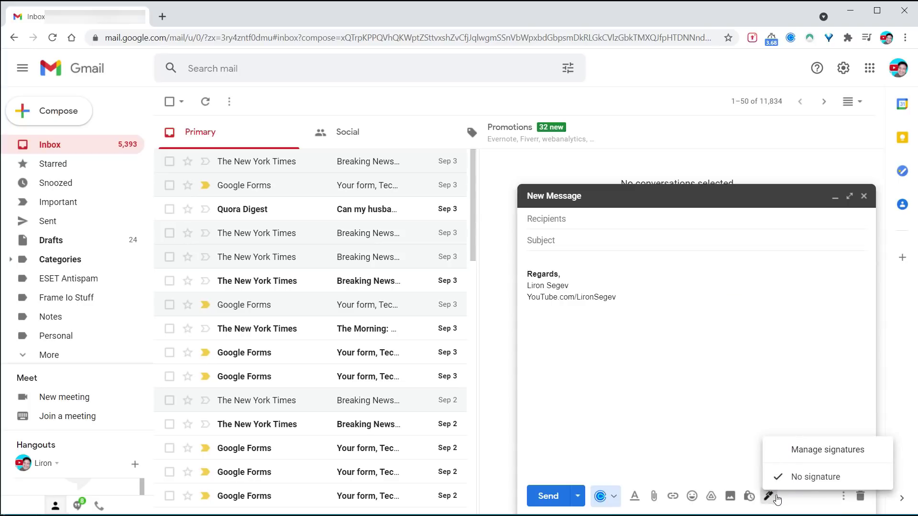
Create a new signature named YouTube and paste the sign-off into it
left_click(839, 452)
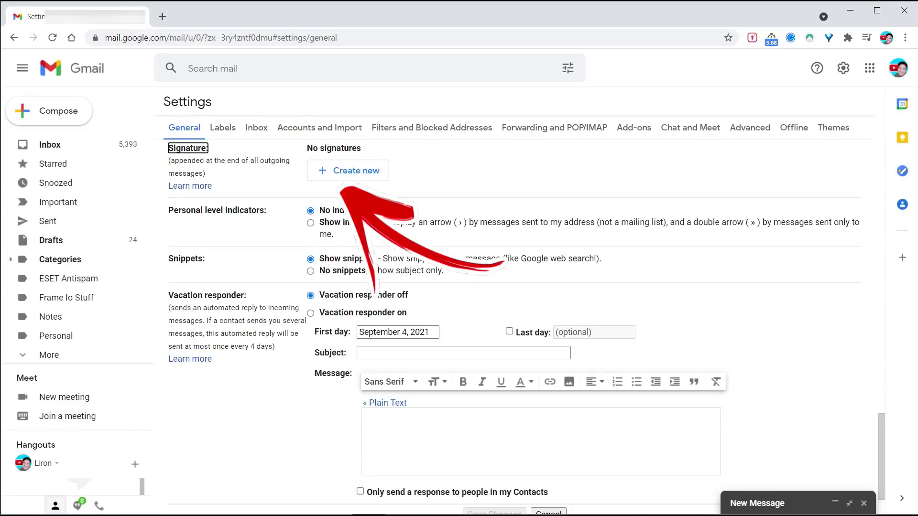
left_click(354, 170)
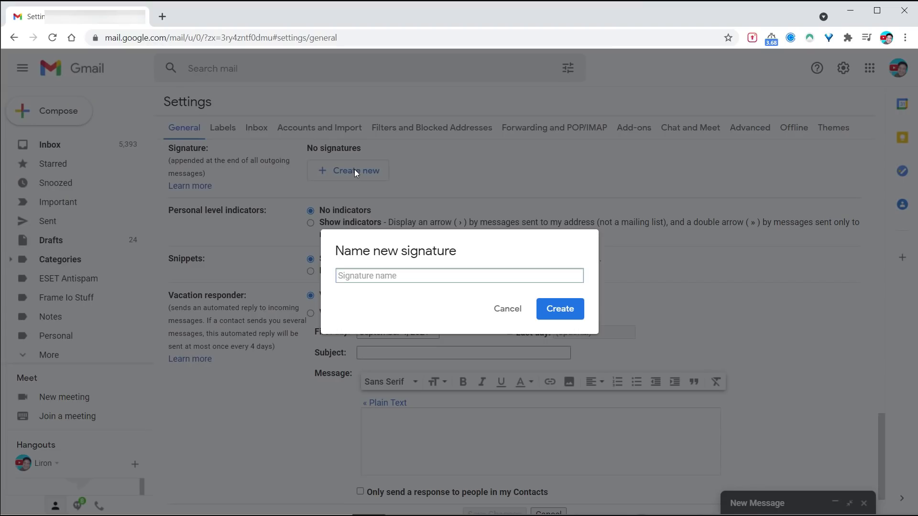
type("YouTube")
left_click(555, 309)
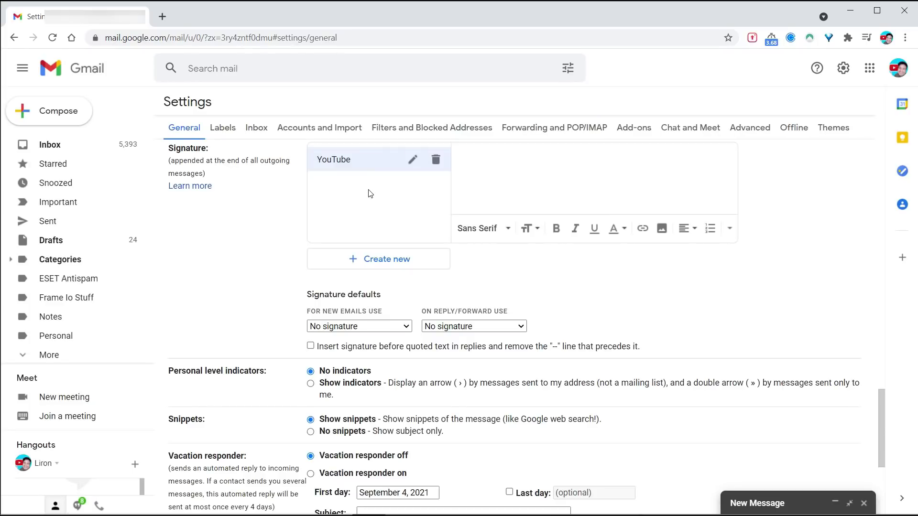
type("Regards, Liron Segev YouTube.com/LironSegev")
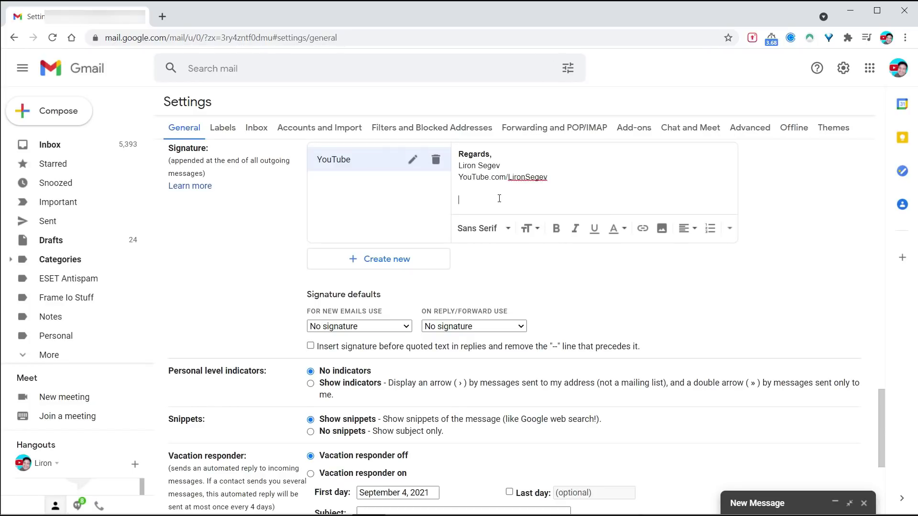
Add the line 'Don't forget to subscribe!' formatted in italic and as a quote
type("Don't forget to subscribe!")
key("shift+Home")
left_click(574, 229)
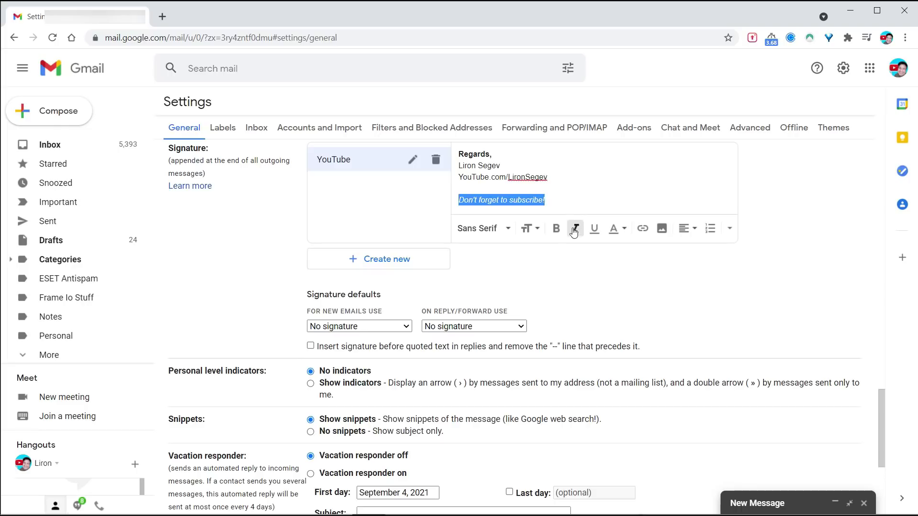
left_click(689, 228)
left_click(729, 229)
left_click(734, 161)
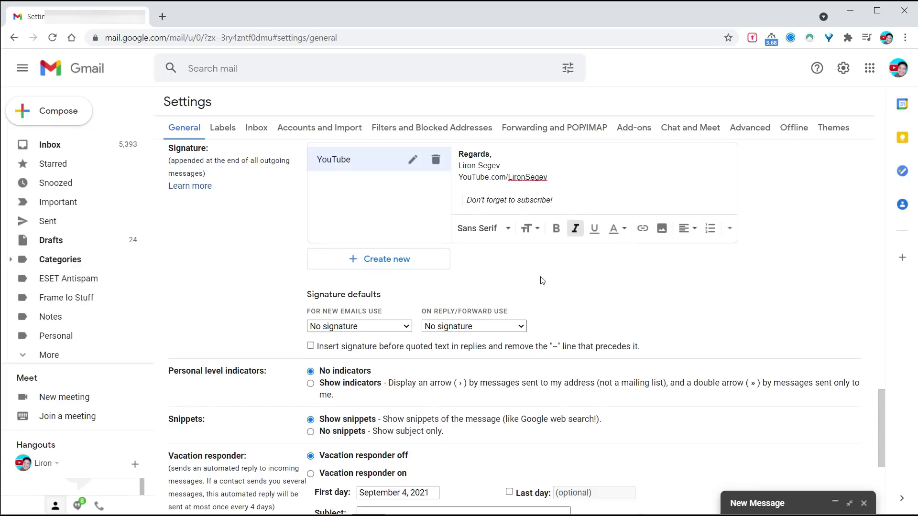
Use YouTube as the signature for new emails and none for replies and forwards
left_click(382, 327)
left_click(374, 348)
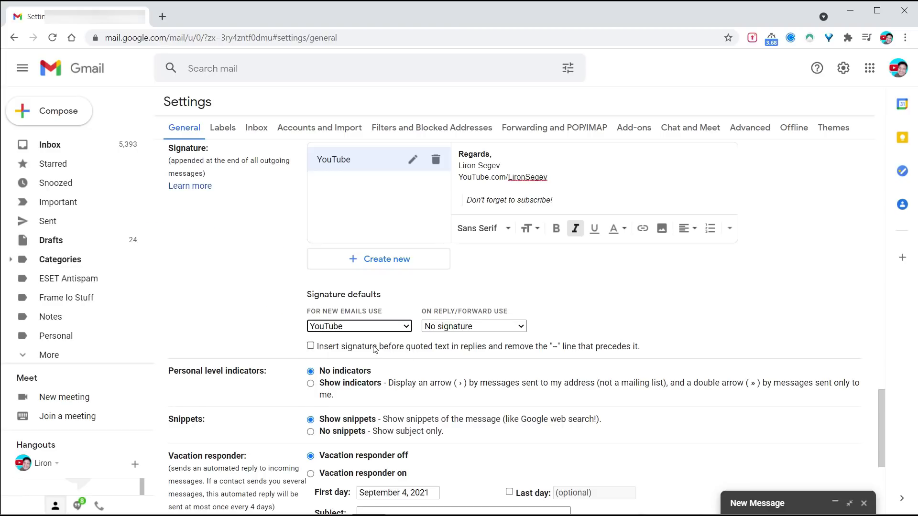
left_click(472, 330)
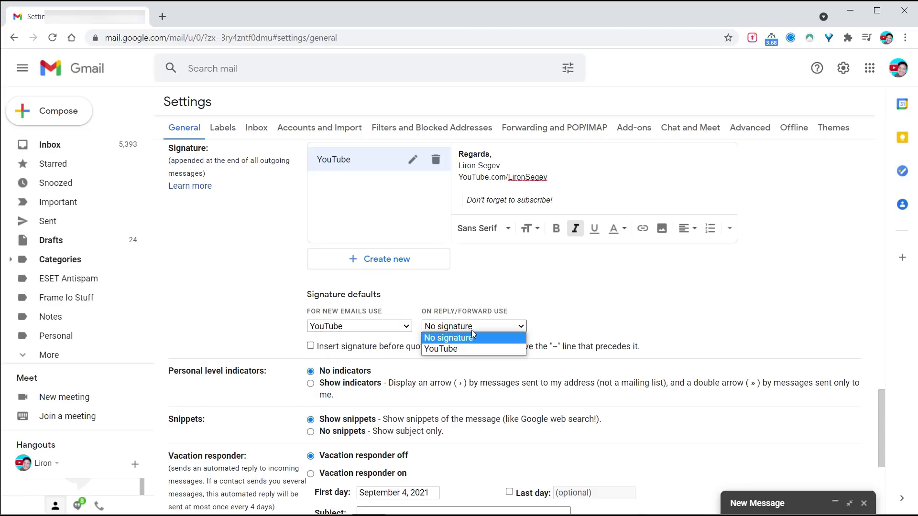
left_click(444, 338)
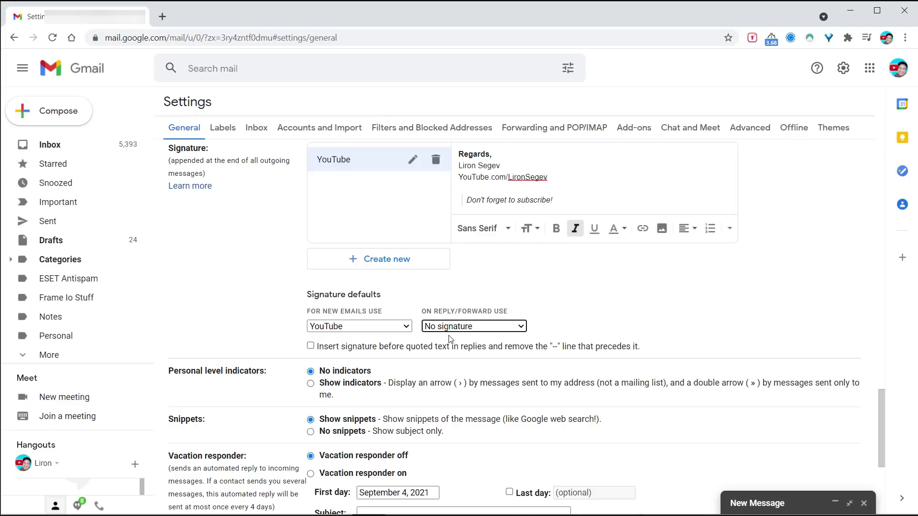
Create a second signature named Blog containing the pasted three-line sign-off
left_click(384, 263)
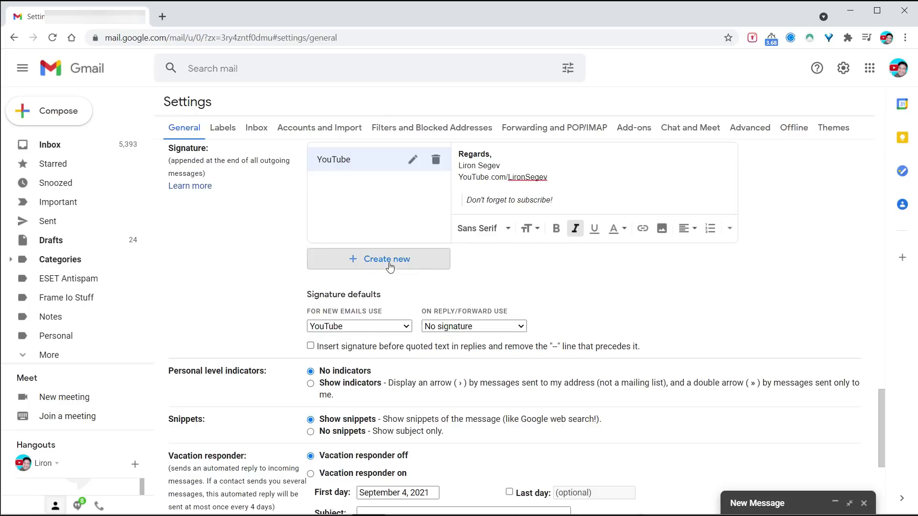
type("Blog")
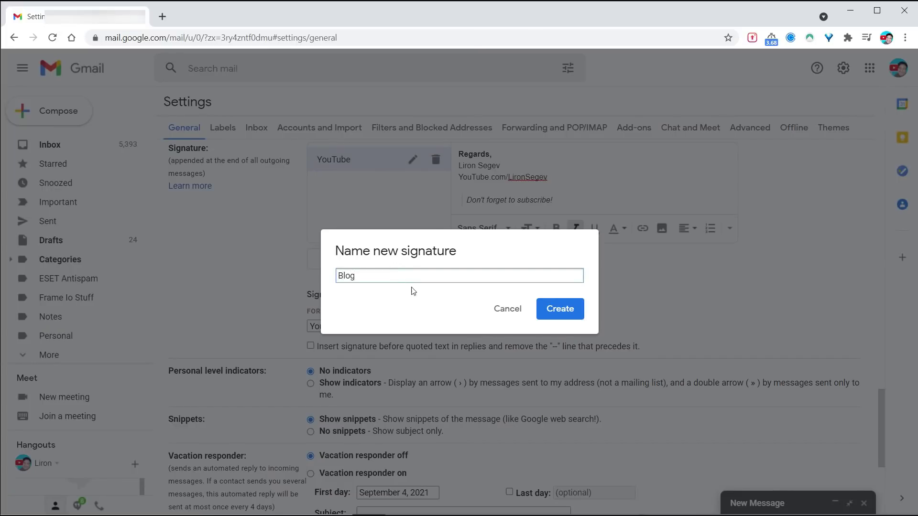
left_click(558, 309)
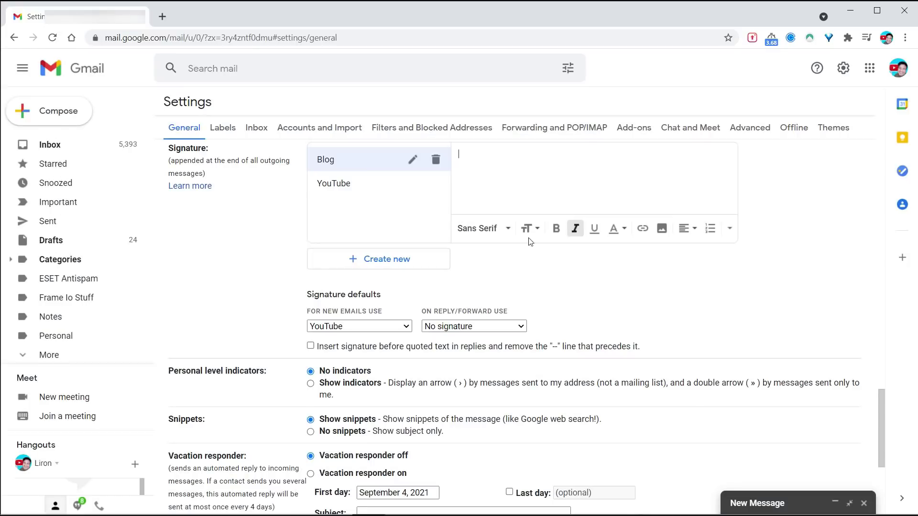
type("Regards, Liron Segev YouTube.com/LironSegev")
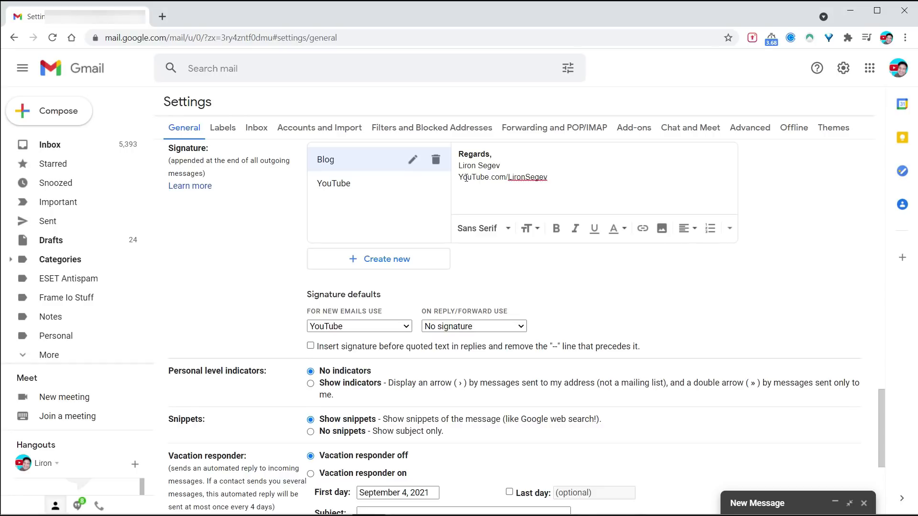
Replace the Blog signature's YouTube link line with TheTechieGuy.com and save the settings
left_click_drag(459, 178, 555, 179)
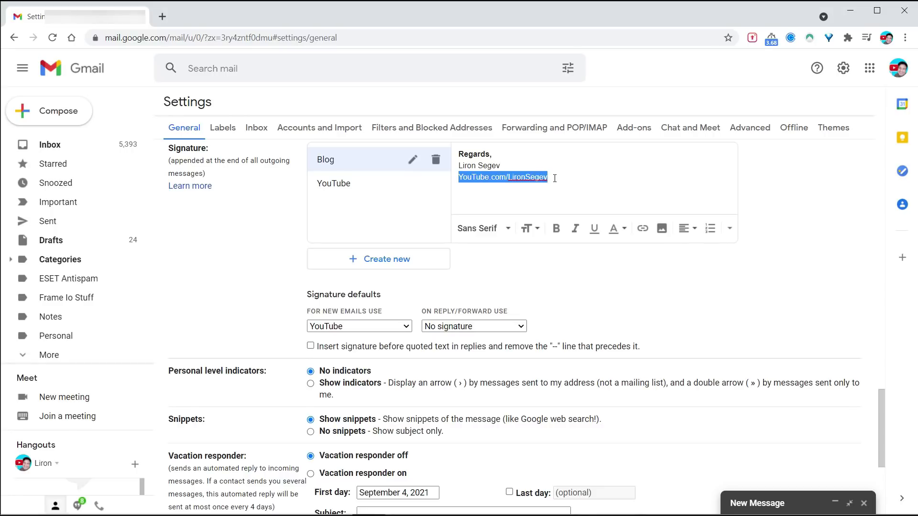
type("TheTechieGuy.com")
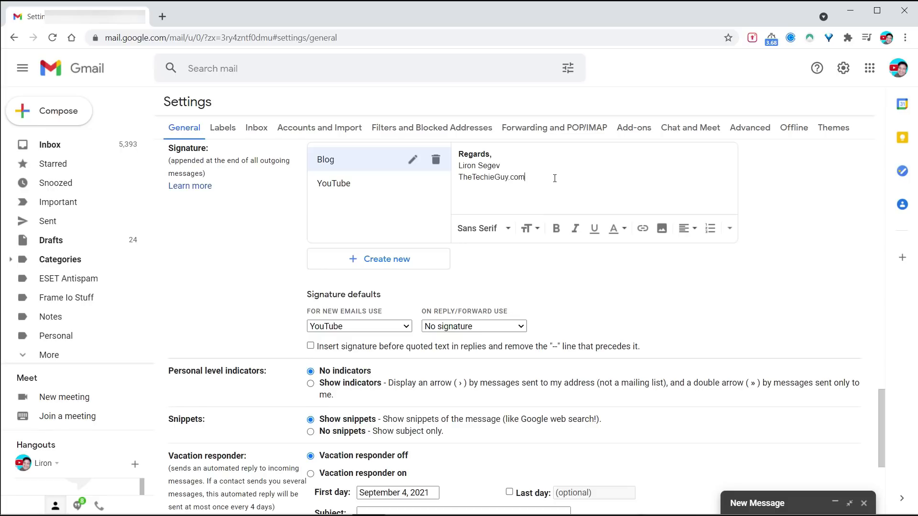
key("Return")
scroll(554, 205, "down", 5)
left_click(501, 449)
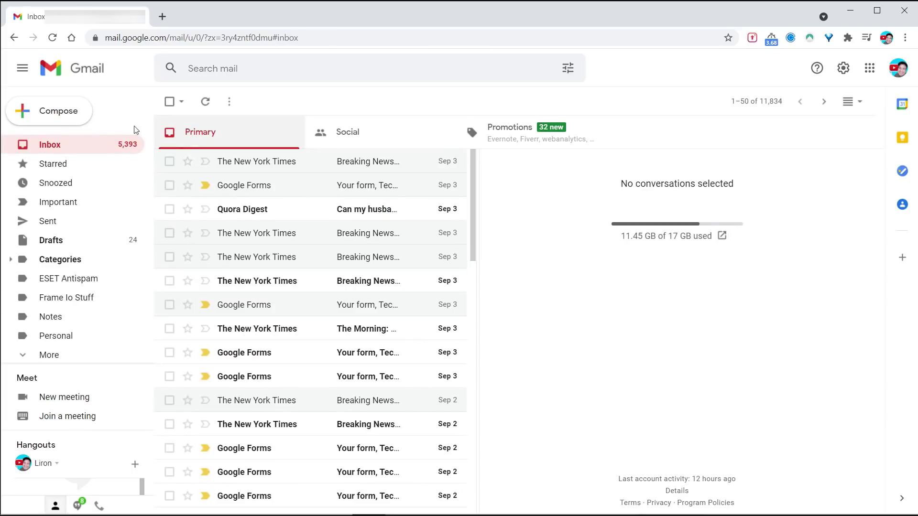
Compose a new message and insert the Blog signature from the signature list
left_click(57, 115)
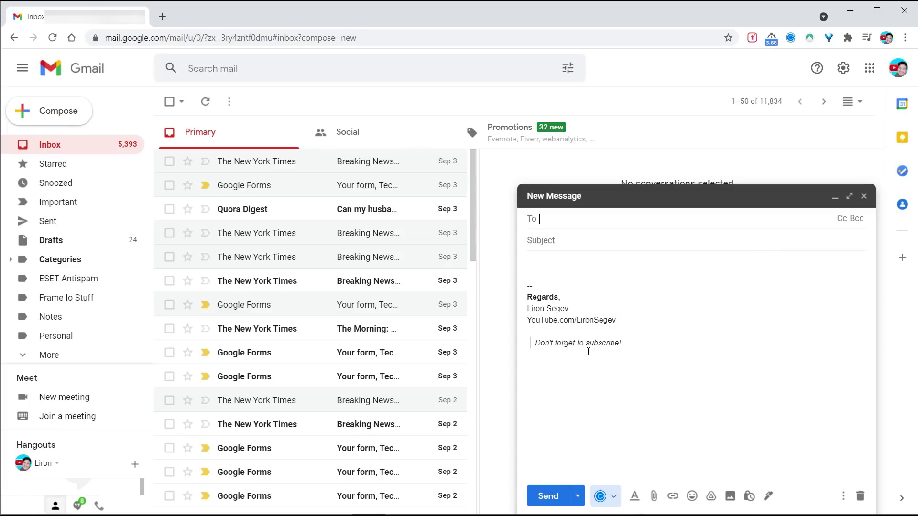
left_click(768, 496)
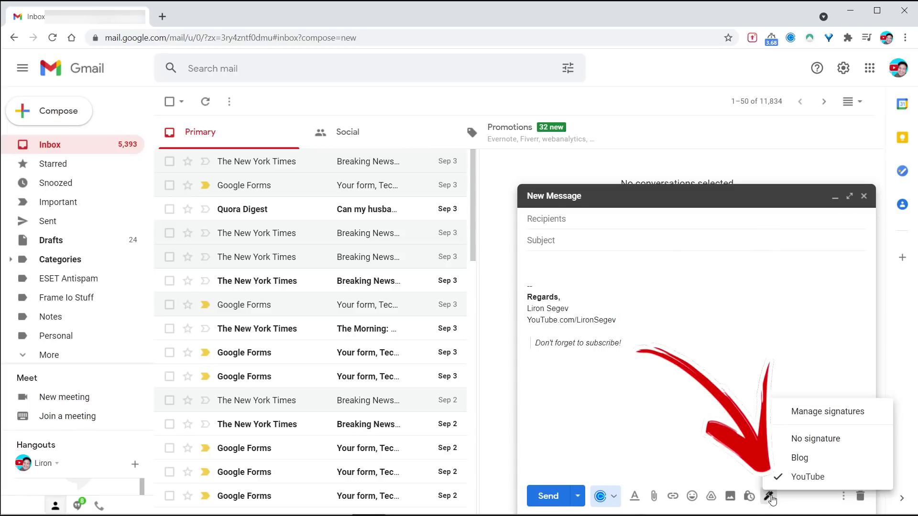
left_click(804, 457)
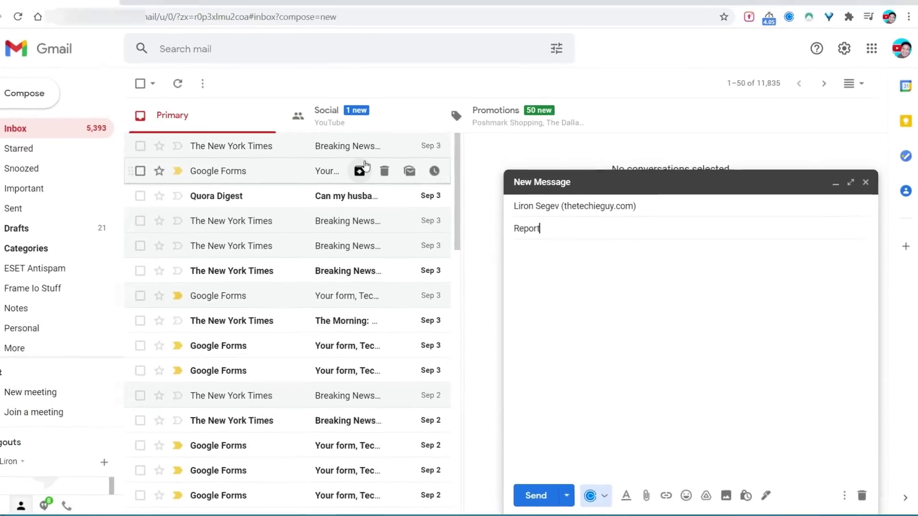
Write a body greeting the recipient by name, then 'Your report is due today - just a little reminder!'
key("Tab")
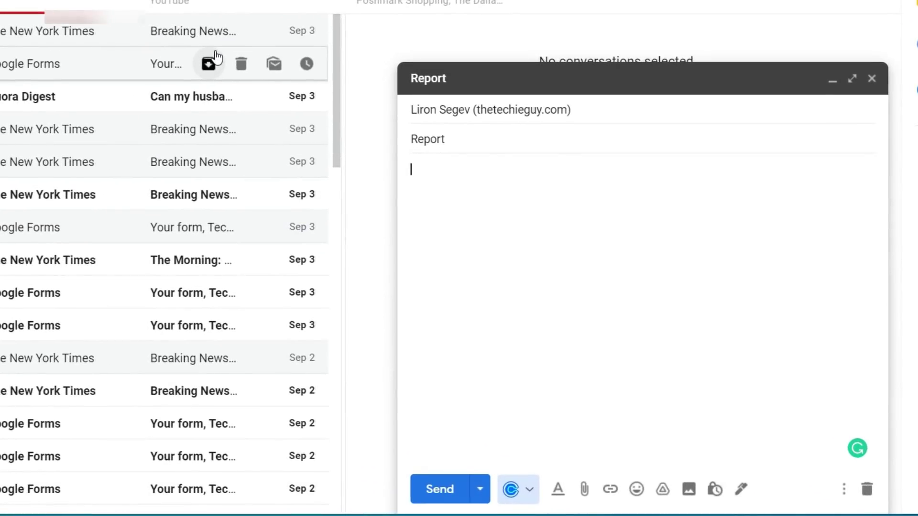
type("Hi Liron,")
key("Return")
type("Your repo")
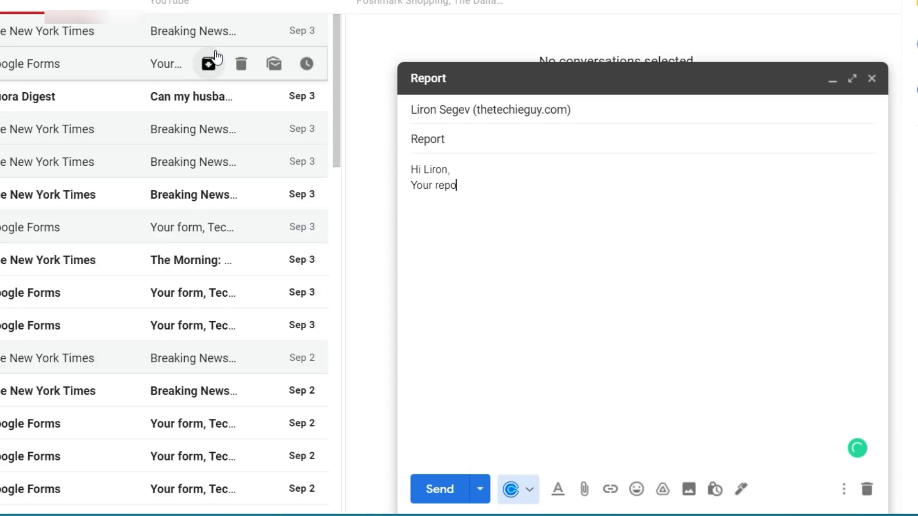
type("rt is due today - just a ")
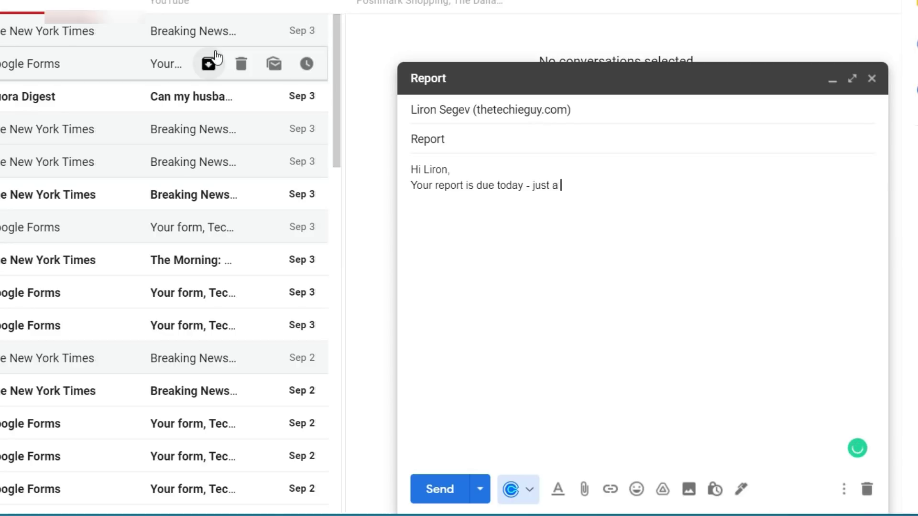
type("little reminder!")
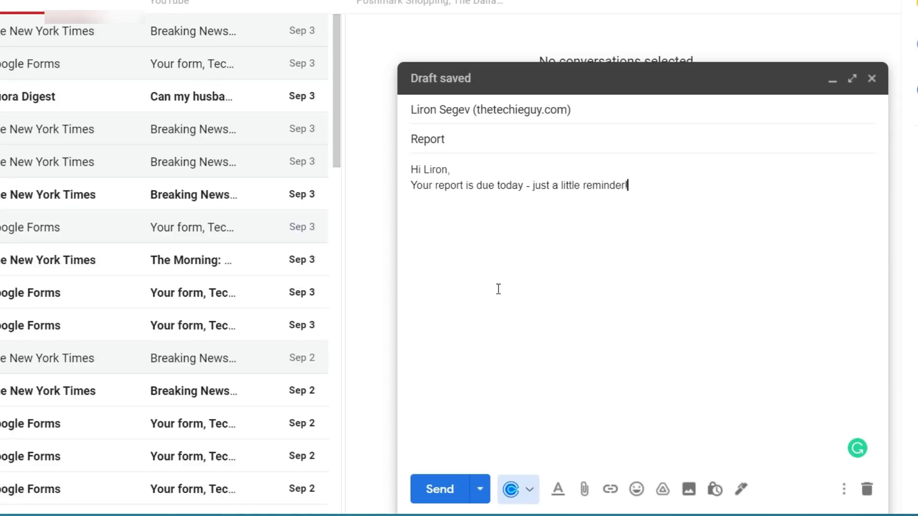
left_click(483, 494)
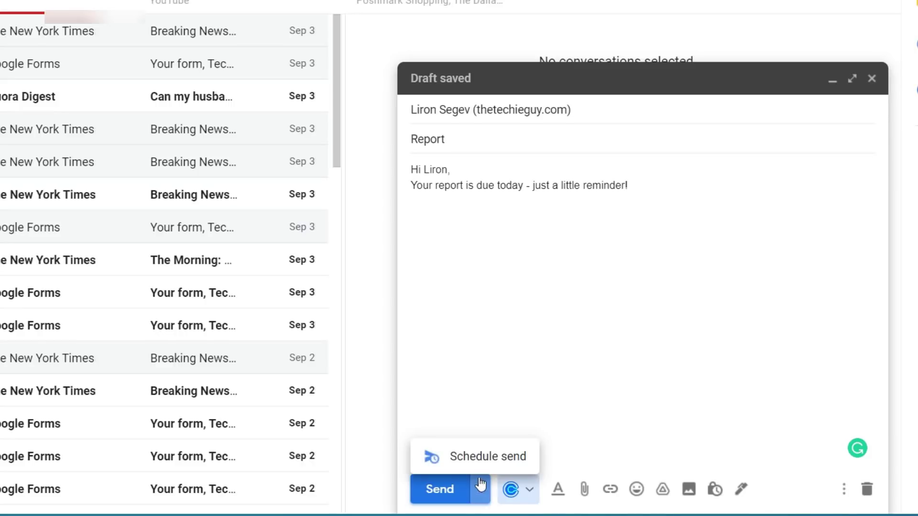
Schedule the Report email for a custom date of Sep 6, 2021 at 10:00 AM
left_click(479, 458)
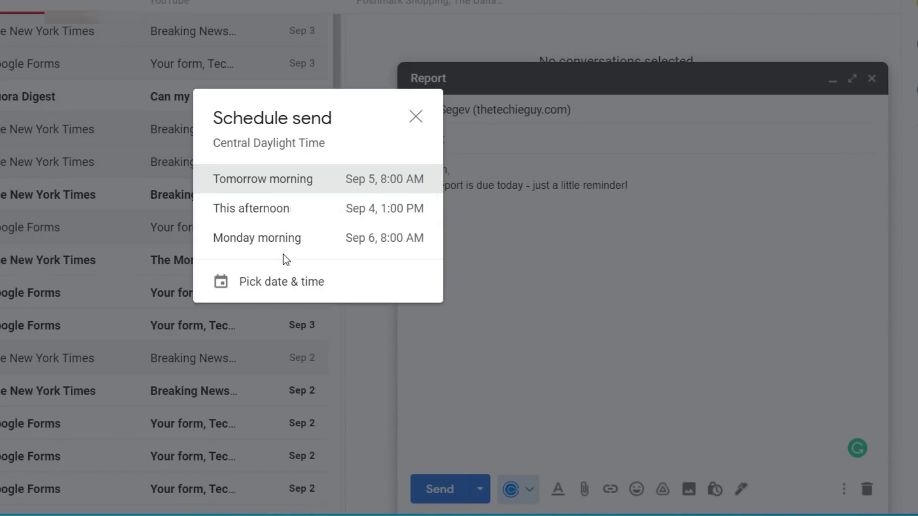
left_click(283, 285)
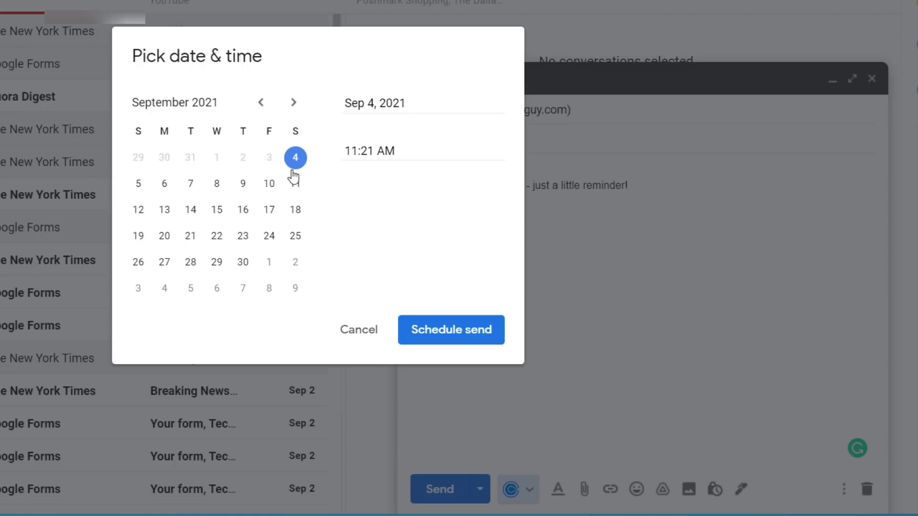
left_click(164, 187)
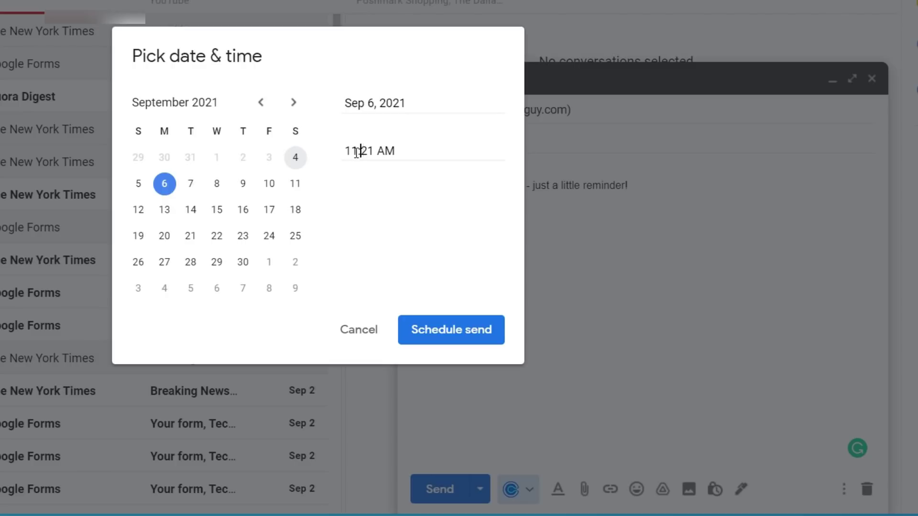
key("BackSpace")
key("BackSpace")
key("BackSpace")
type("10")
key("Delete")
key("Delete")
type("00")
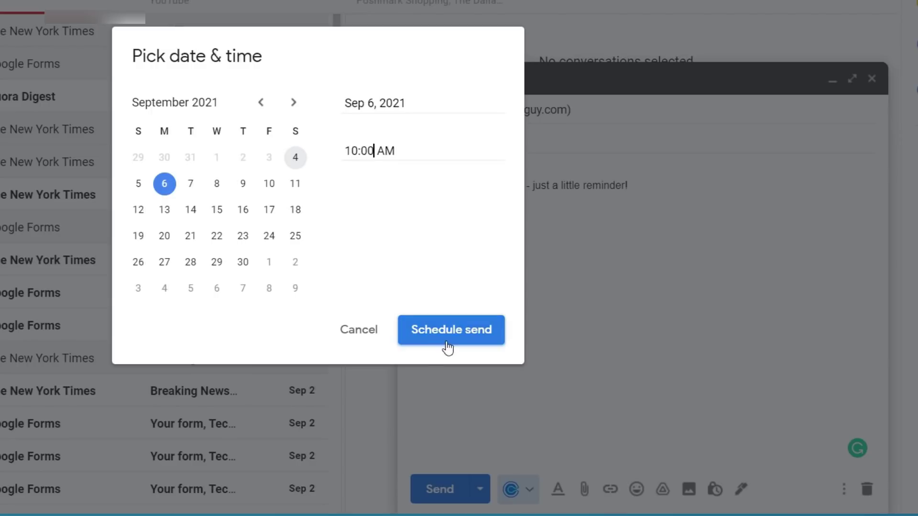
left_click(477, 337)
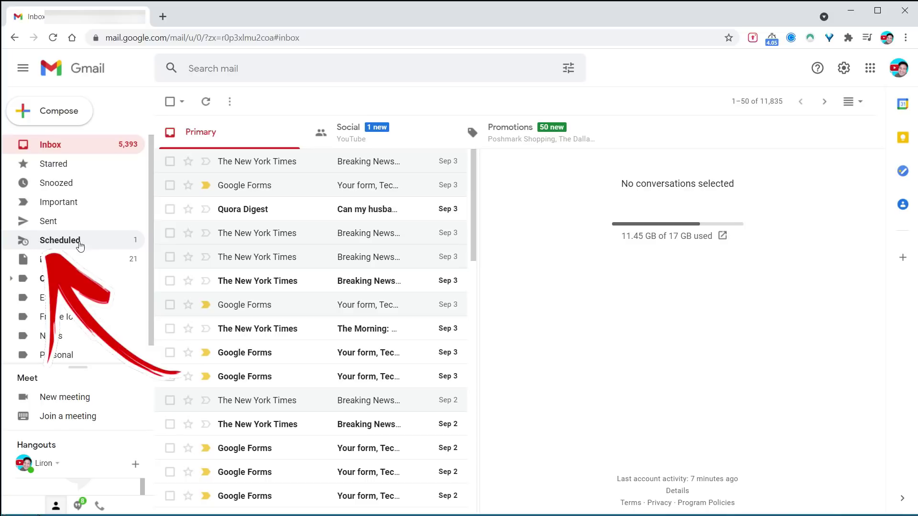
Open the Report email from the Scheduled folder to check its send time
left_click(58, 241)
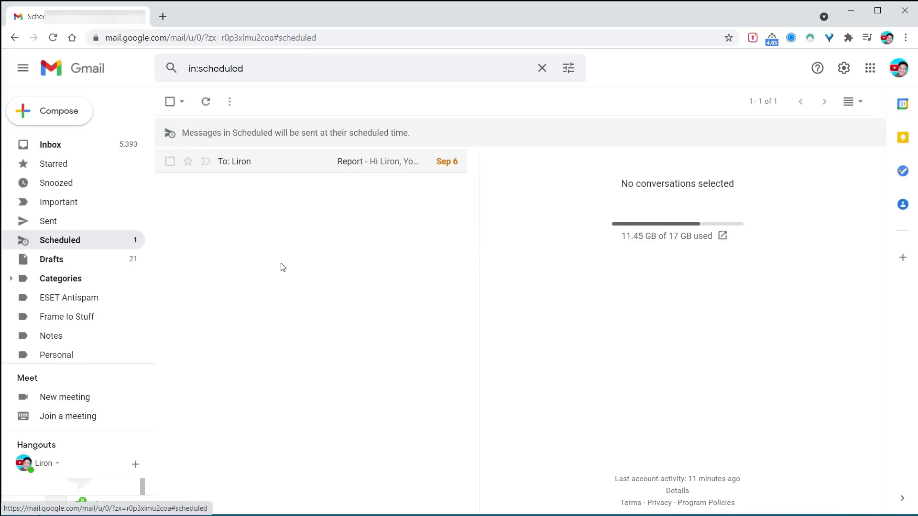
left_click(312, 167)
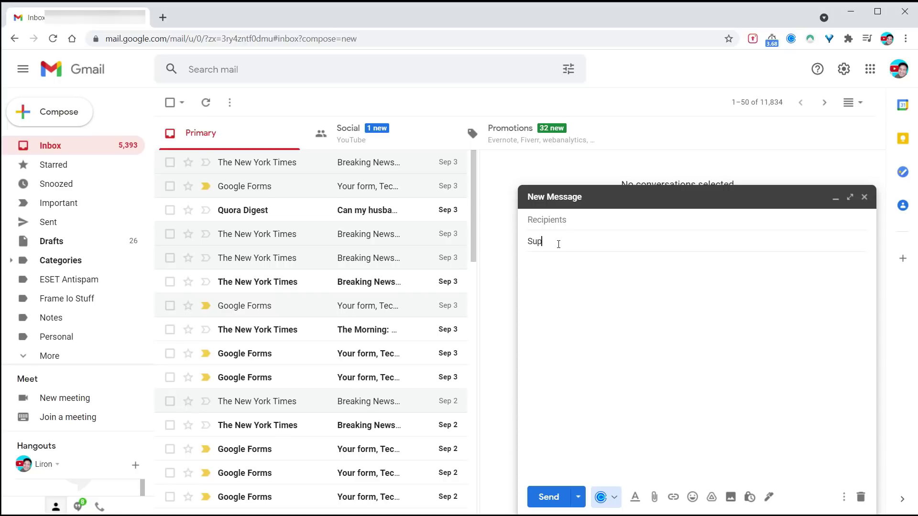
Write the body: the investor funding was received, then after a blank line 'keep this on the dl'
key("Tab")
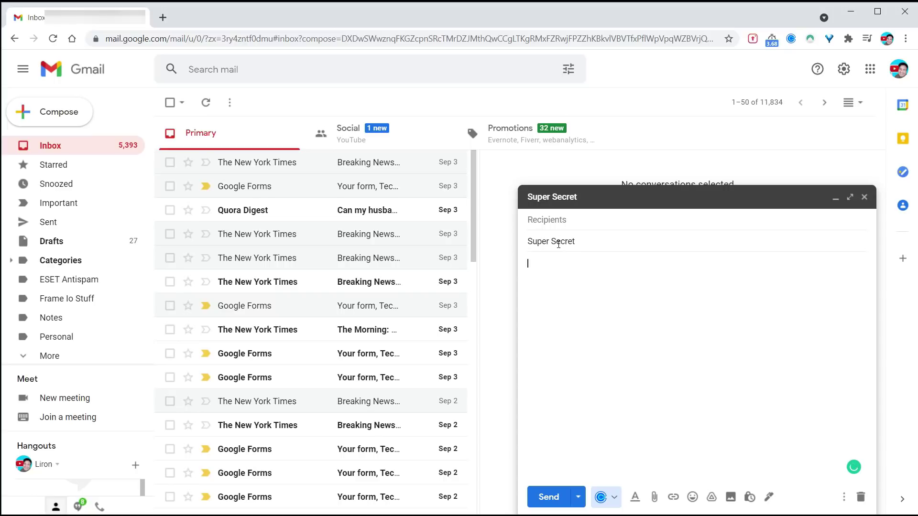
type("Just wanted to let you know that we received that funding from the investor!")
key("Return")
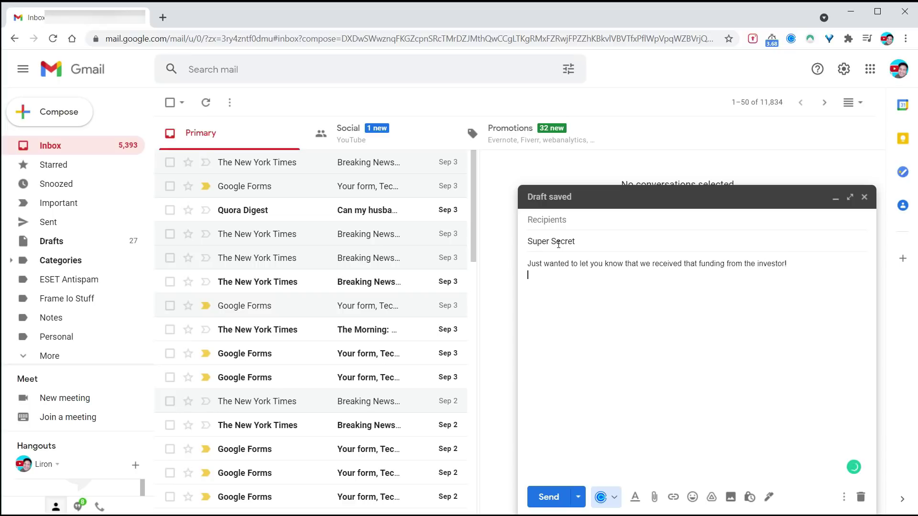
key("Return")
type("keep thi")
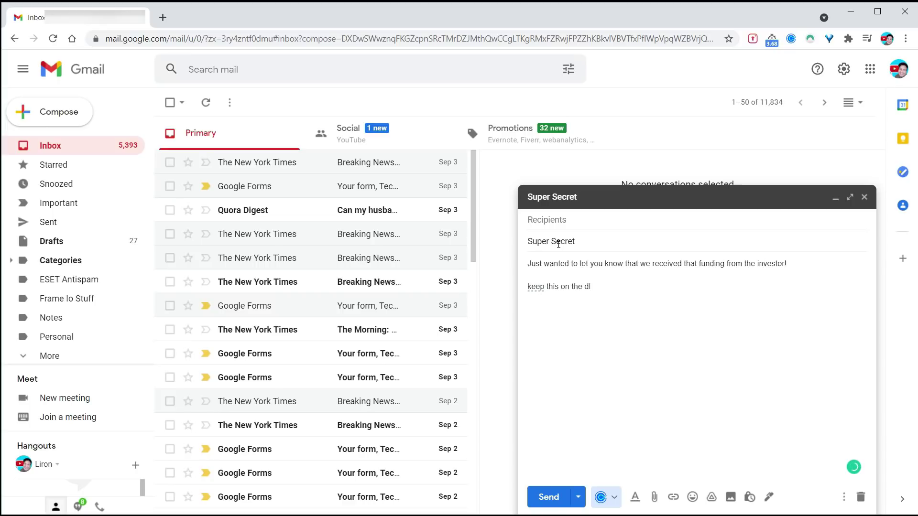
type("s on the dl")
key("Return")
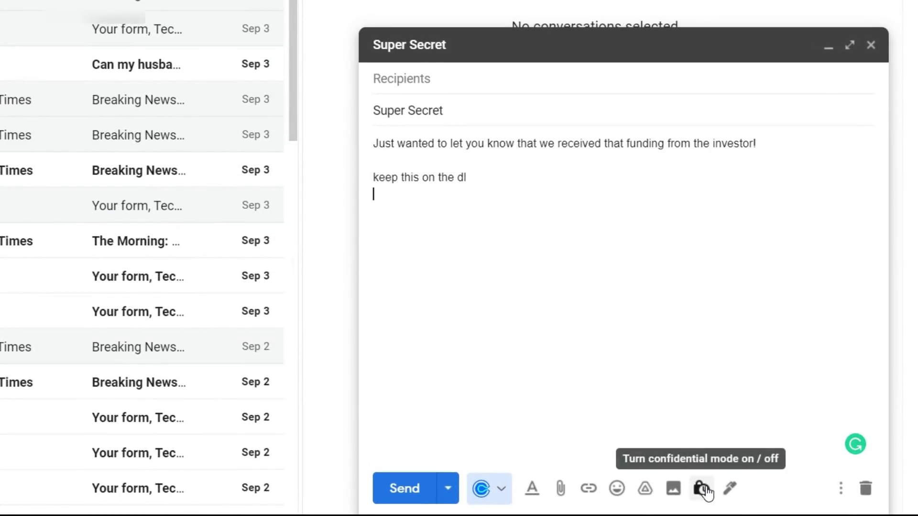
Turn on confidential mode for the Super Secret message with a 1-day expiration
left_click(703, 488)
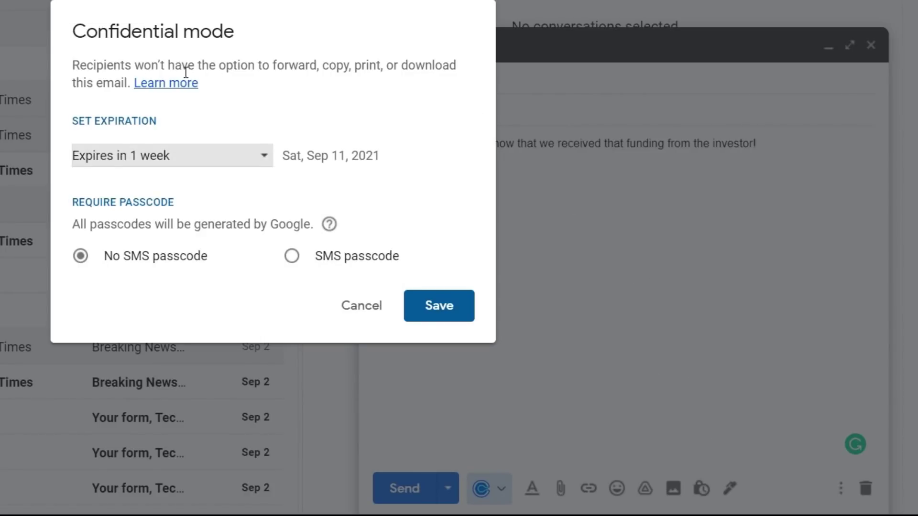
left_click_drag(271, 67, 451, 66)
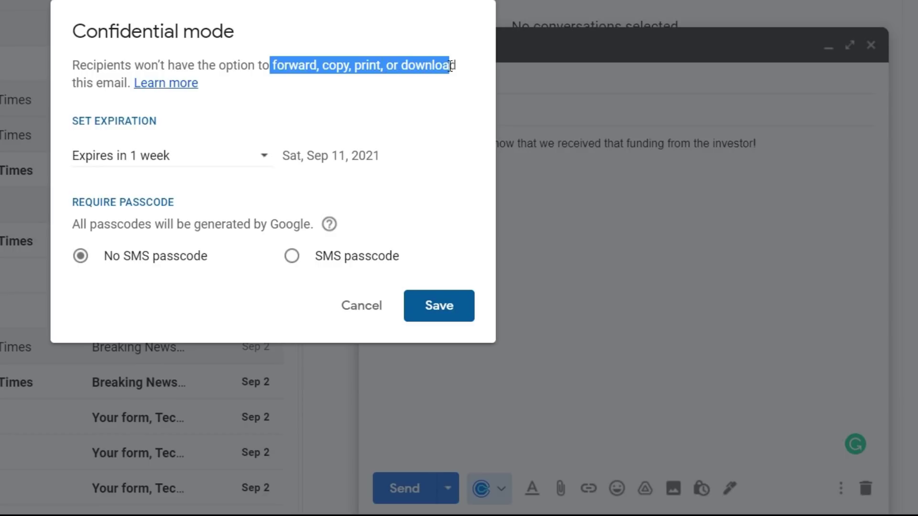
left_click(396, 115)
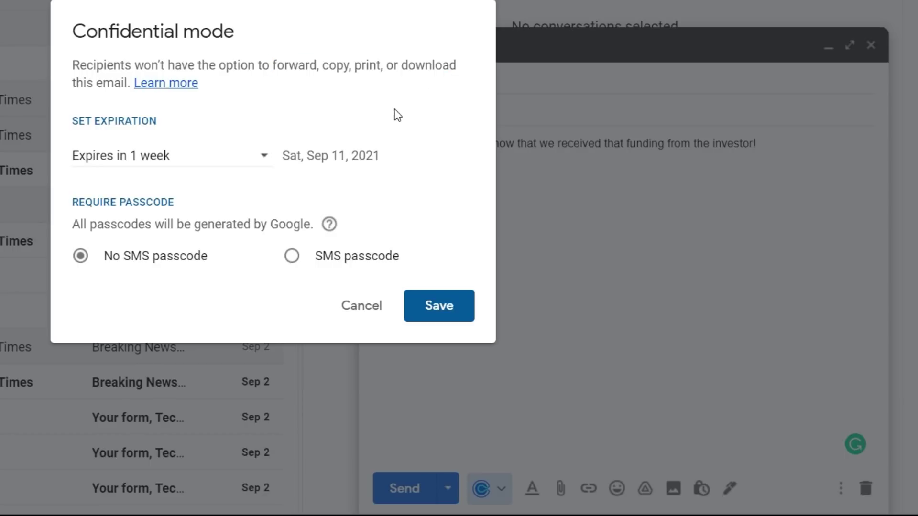
left_click(260, 164)
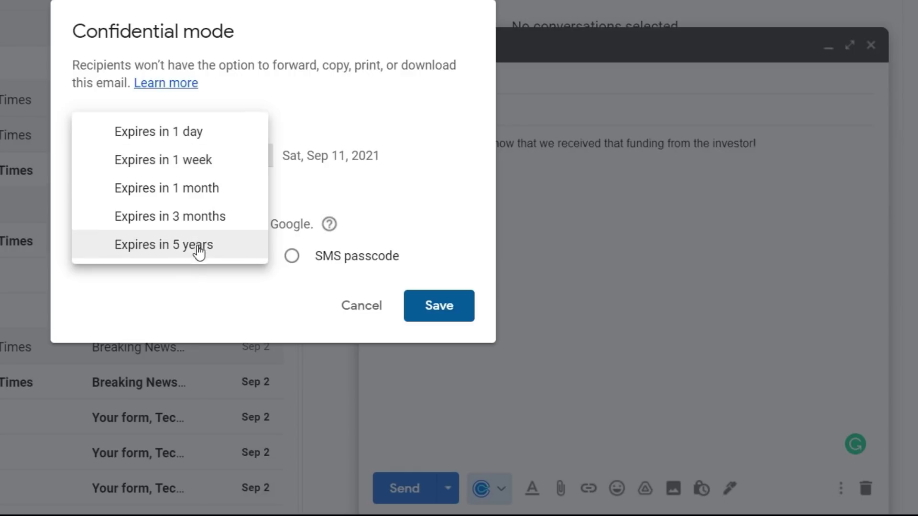
left_click(194, 142)
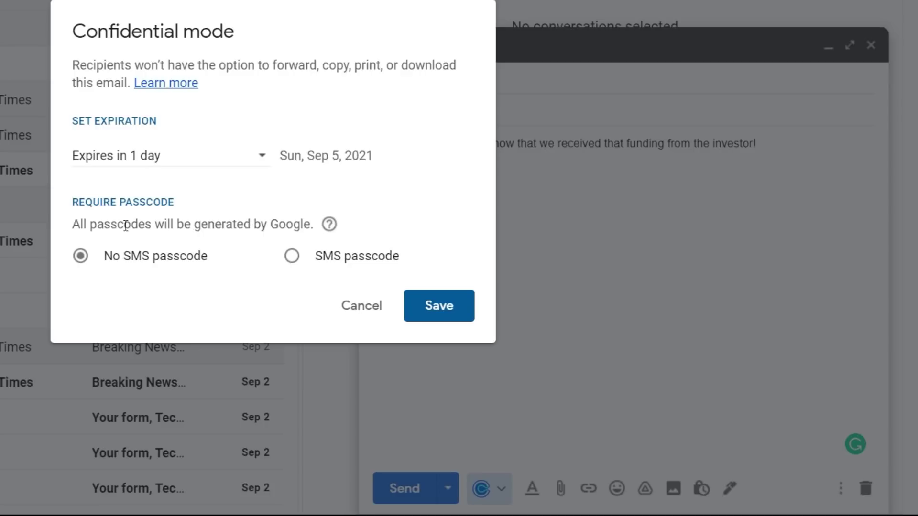
mouse_move(331, 227)
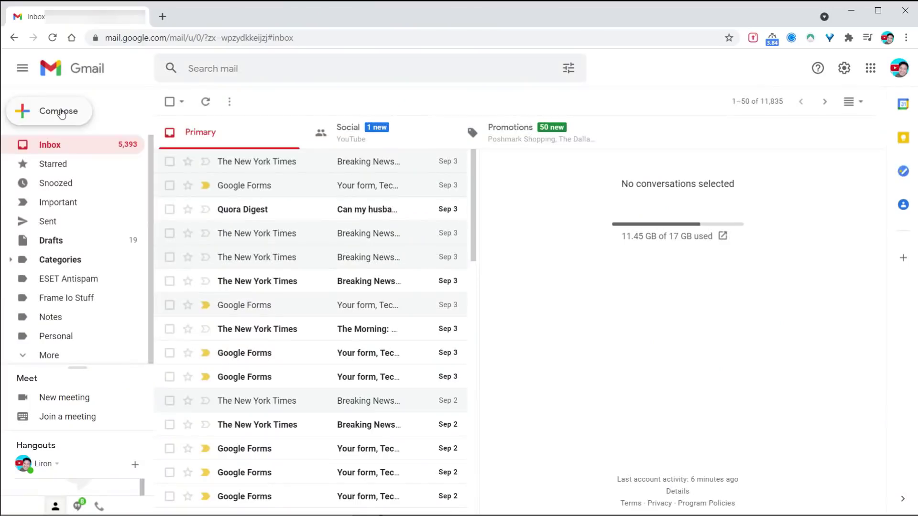
Send a quick test email to the suggested recipient with subject 'how' and body 'how goes it'
left_click(60, 113)
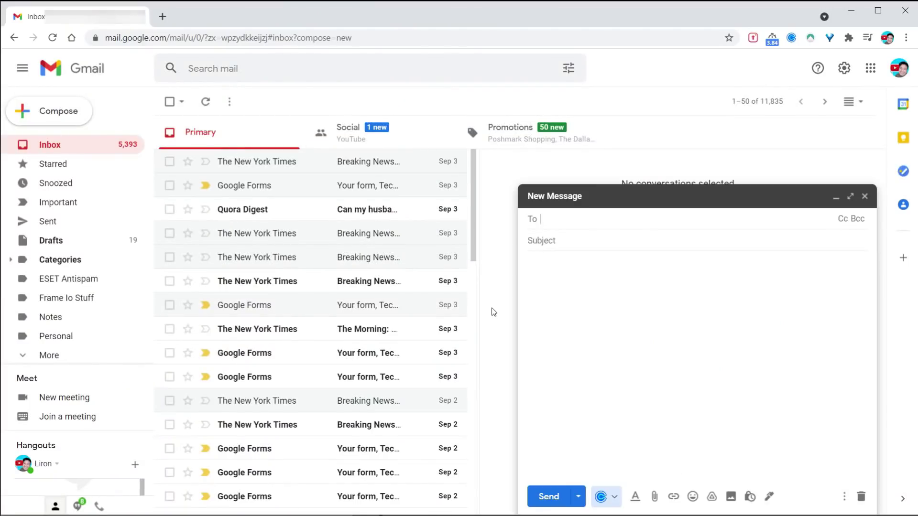
type("Liron Segev (thetechieguy.com)")
key("Tab")
type("H")
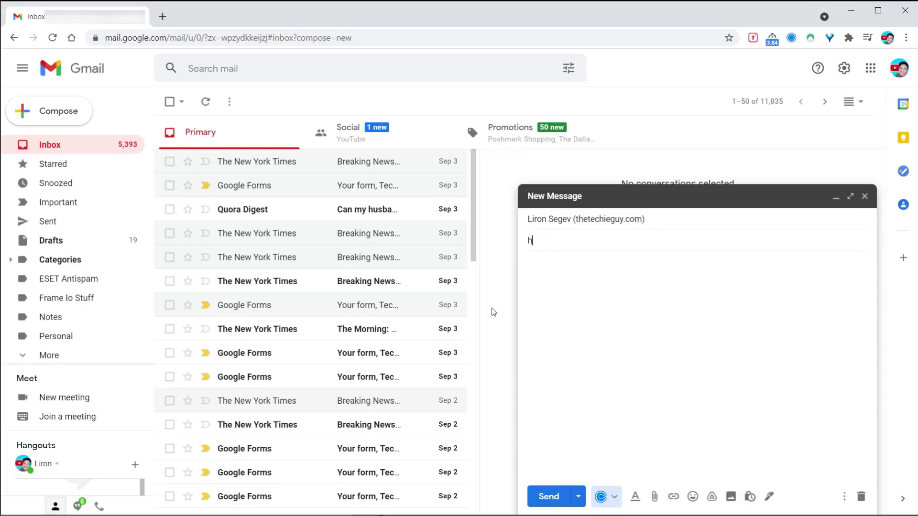
key("Tab")
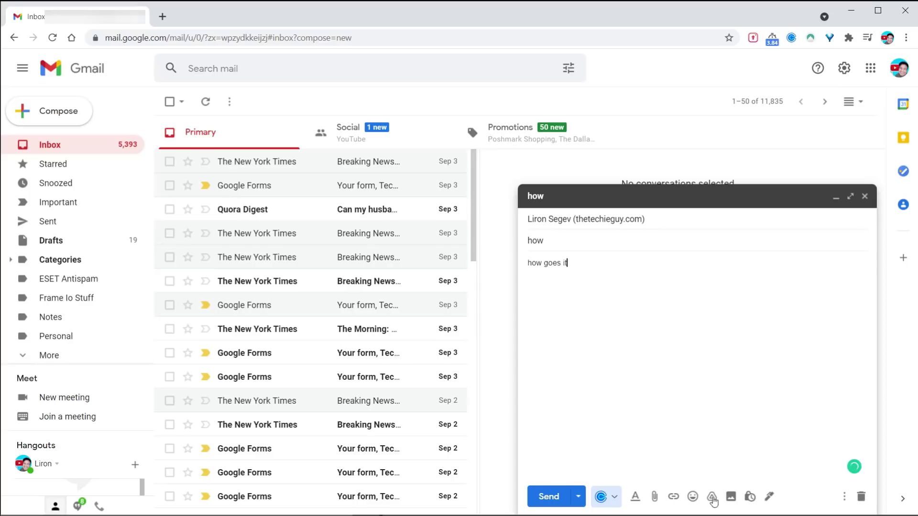
left_click(548, 497)
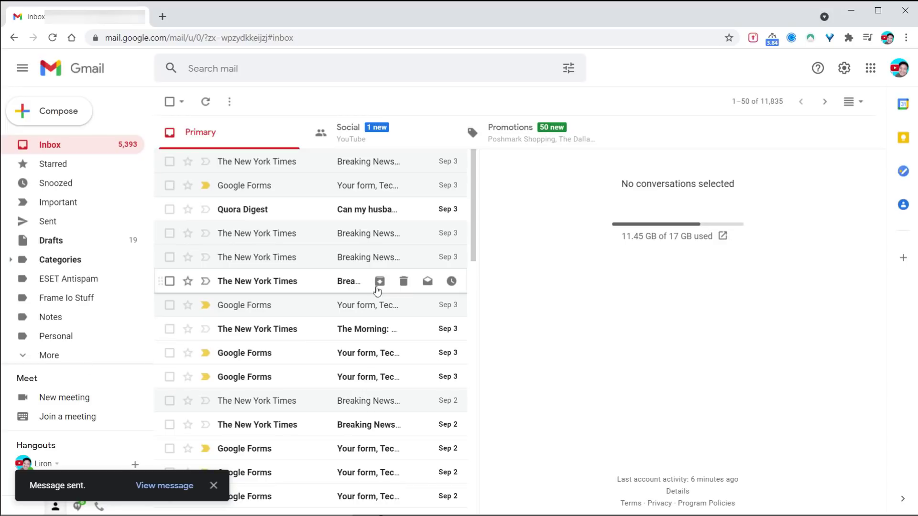
In the full settings, change the Undo Send cancellation period to 30 seconds and save
left_click(843, 72)
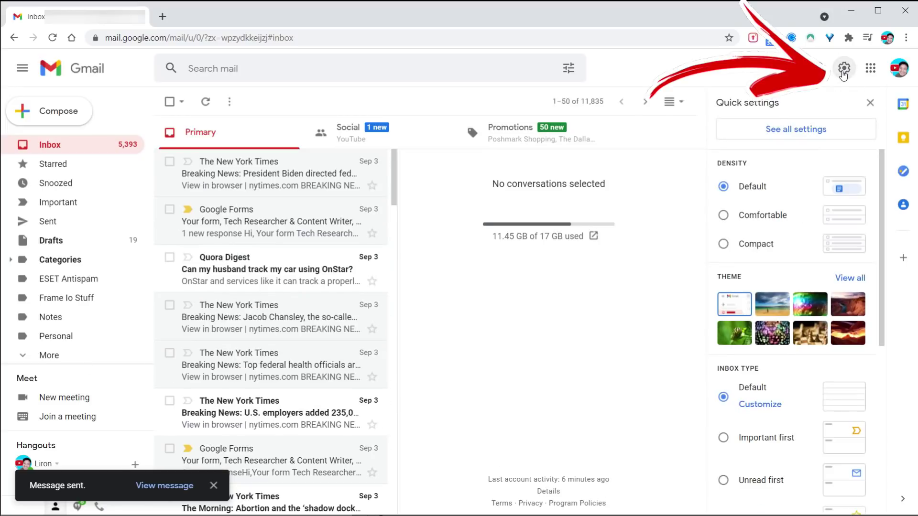
left_click(819, 131)
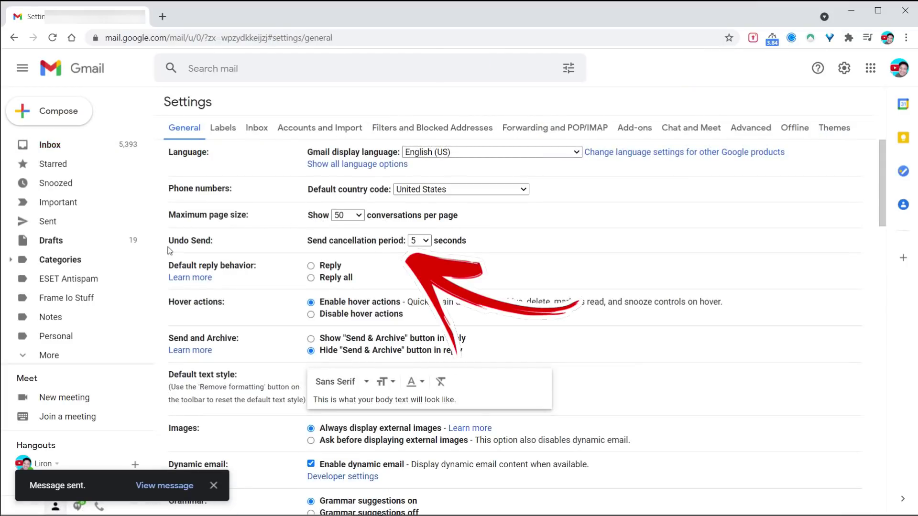
left_click_drag(216, 242, 176, 241)
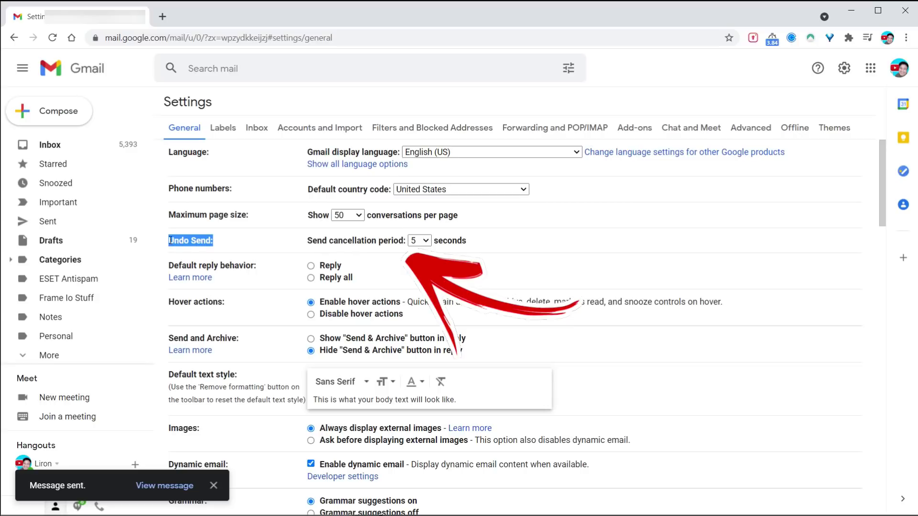
left_click(429, 242)
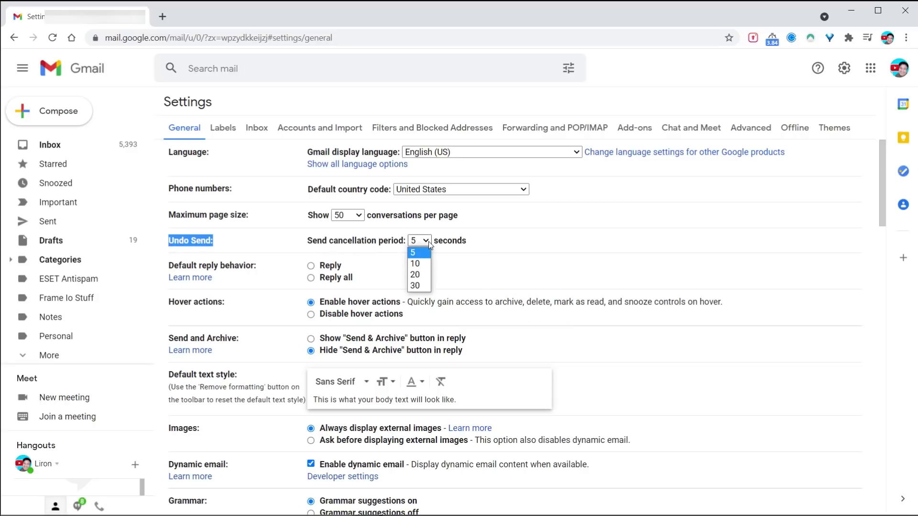
left_click(416, 286)
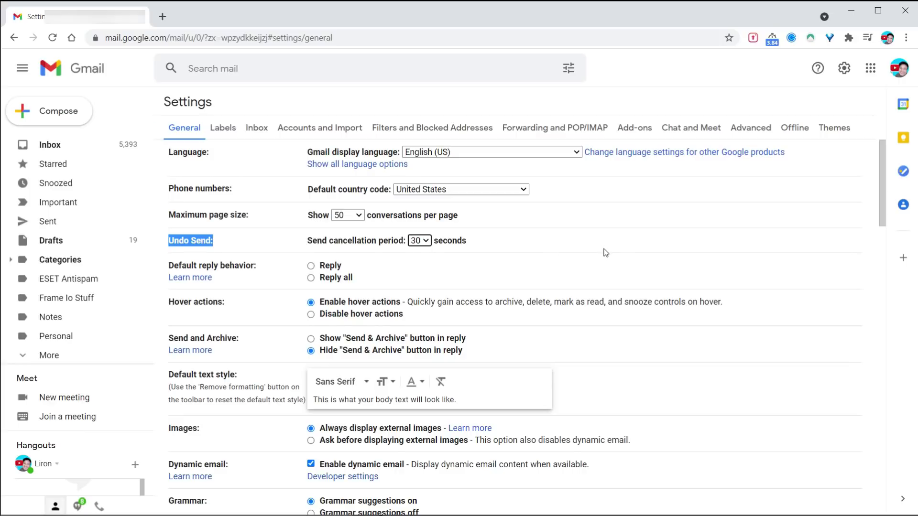
scroll(605, 253, "down", 20)
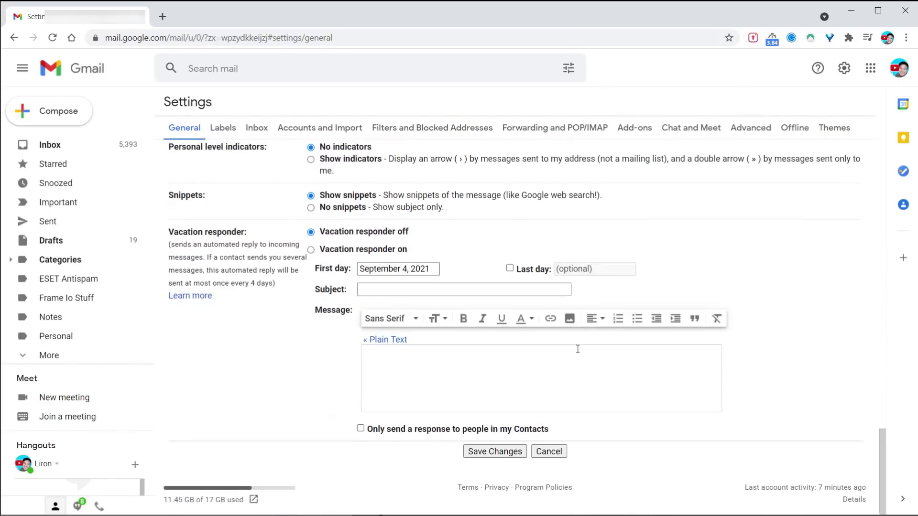
left_click(484, 456)
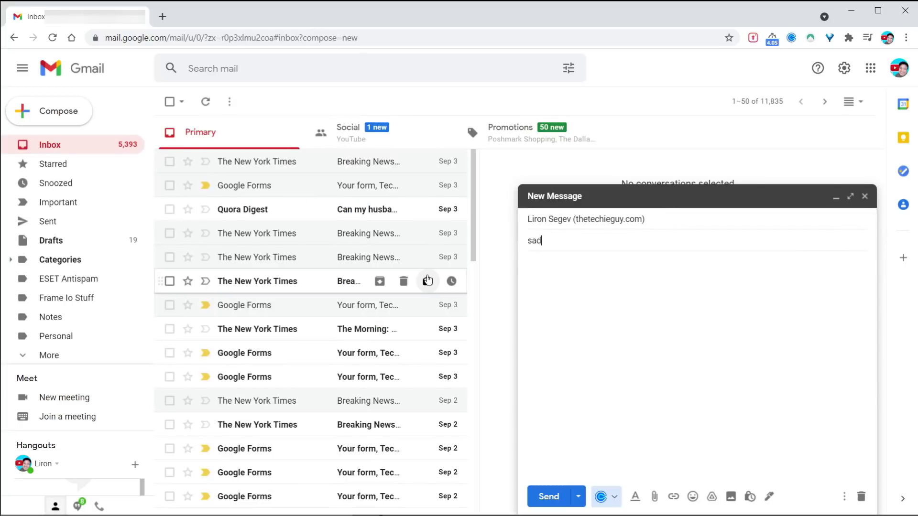
Send a quick 'sadfa' test email with a filler body, then undo its sending
type("fa")
key("Tab")
type("asdvfgasdfgasd")
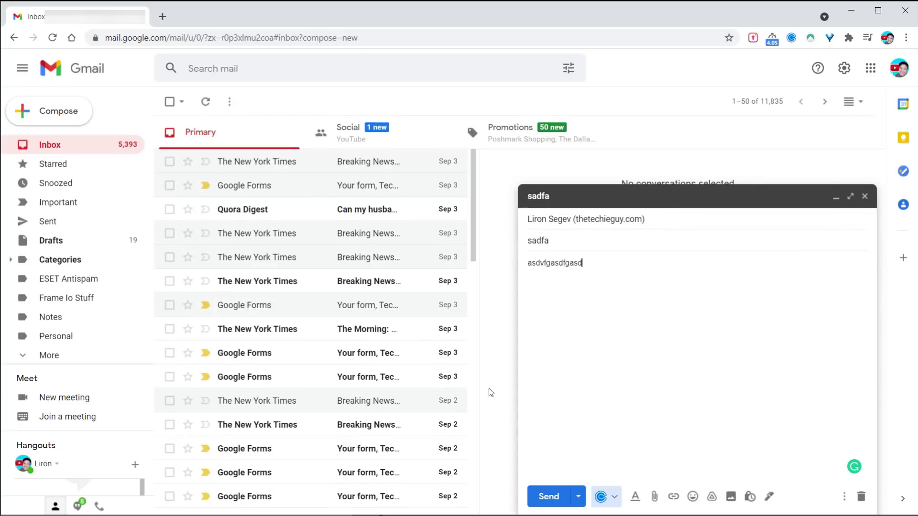
key("ctrl+Return")
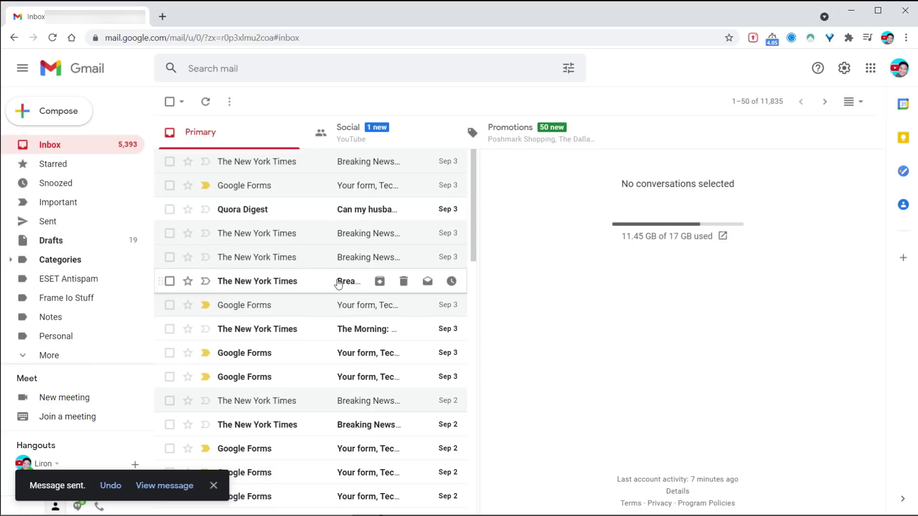
left_click(110, 485)
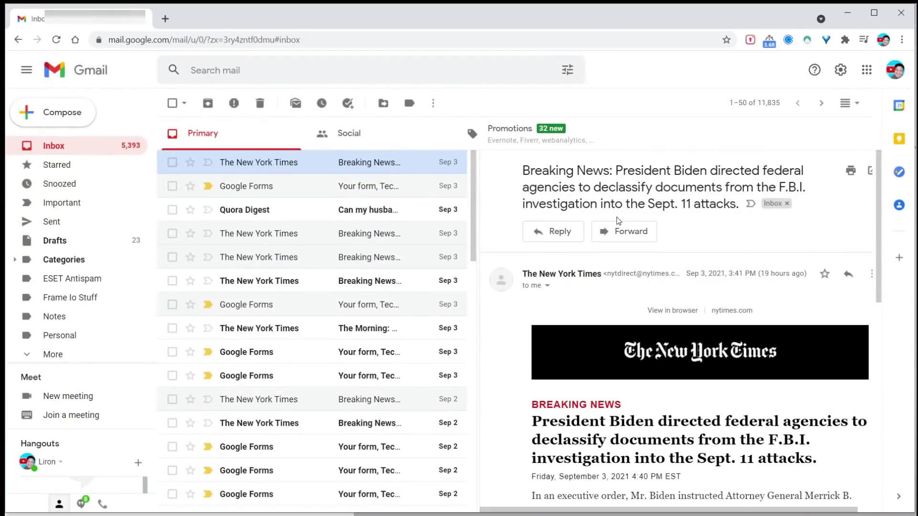
Enable offline mail in Gmail's Offline settings
left_click(841, 71)
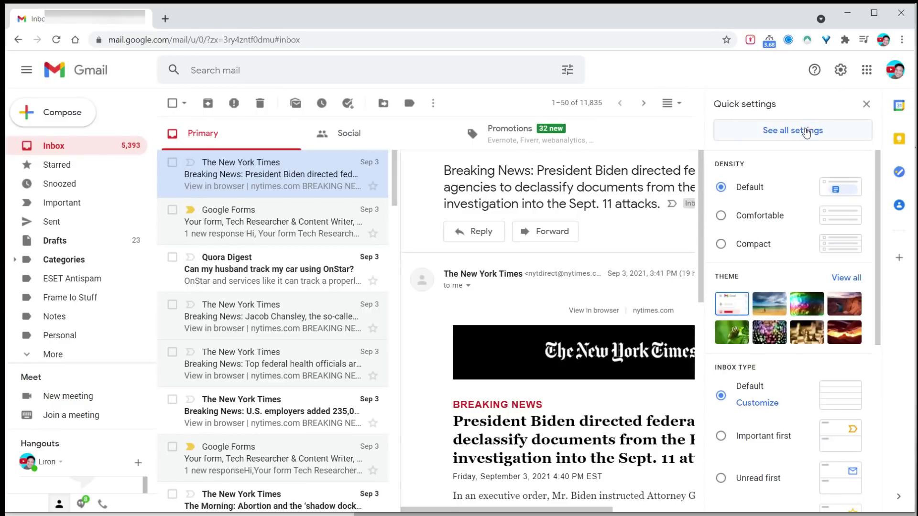
left_click(807, 132)
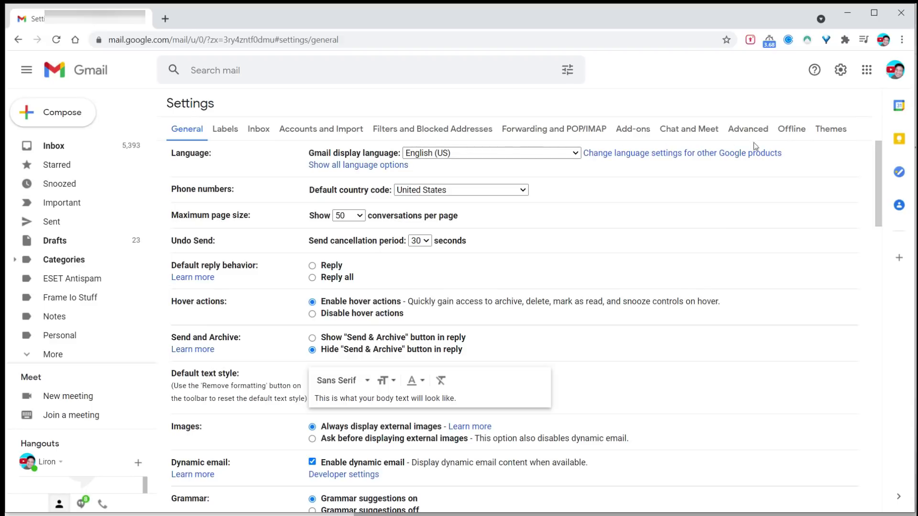
left_click(791, 127)
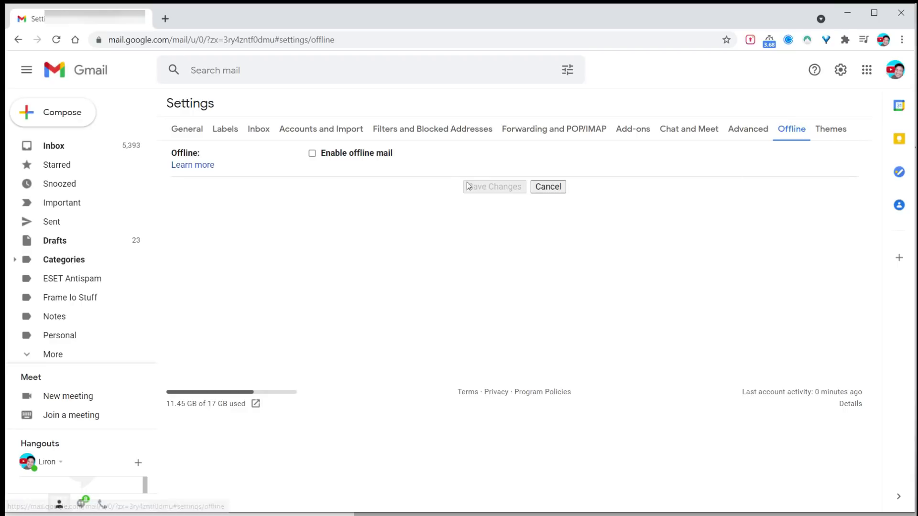
left_click(312, 154)
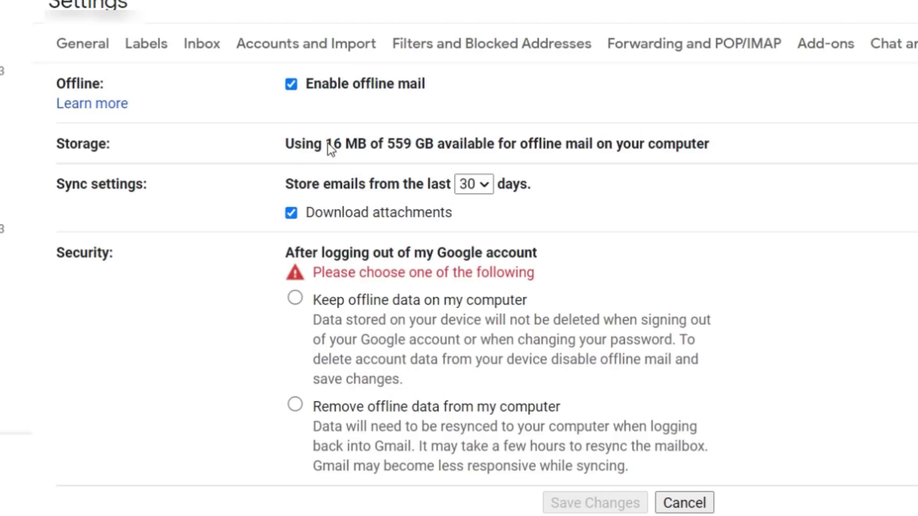
Store emails from the last 90 days offline, keeping attachment downloading on
left_click_drag(327, 144, 361, 152)
left_click(390, 147)
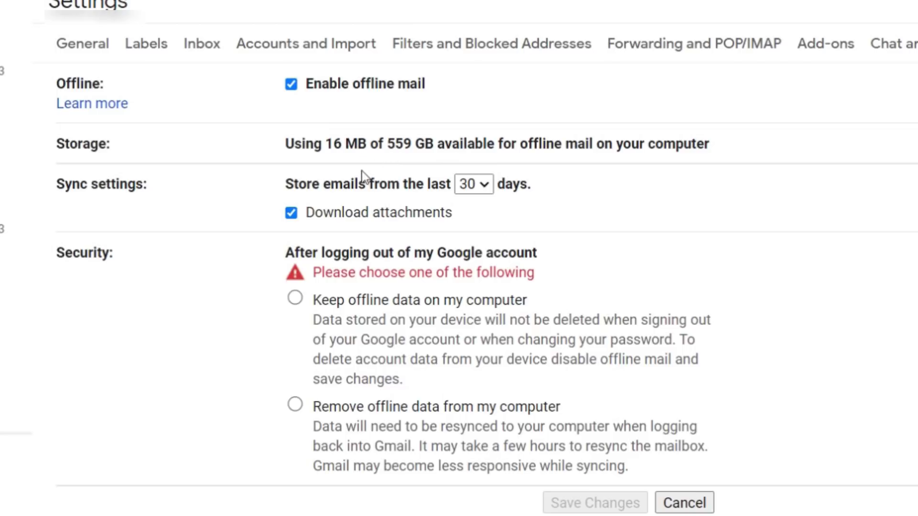
left_click(486, 191)
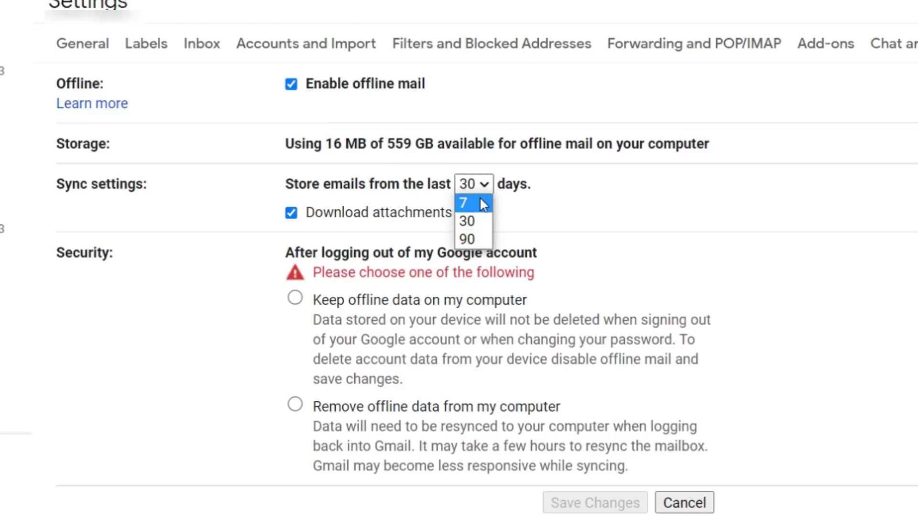
left_click(480, 239)
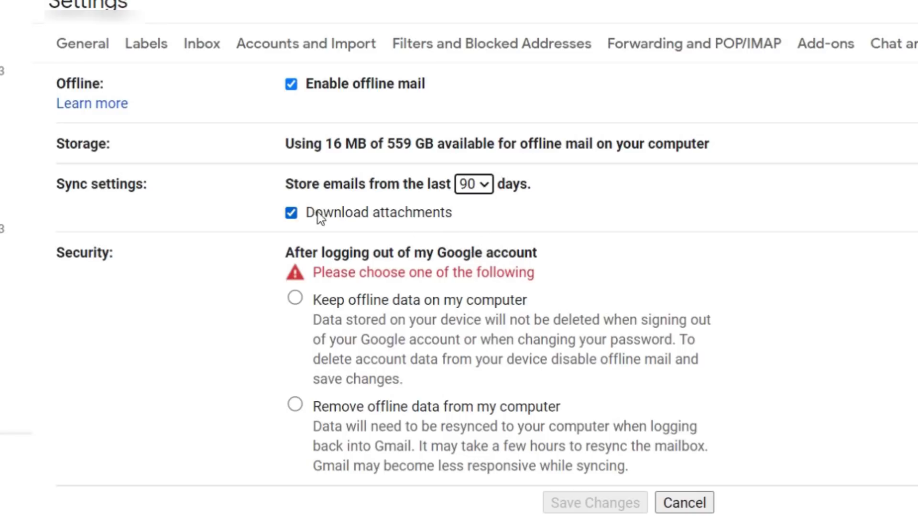
left_click(377, 222)
left_click(387, 221)
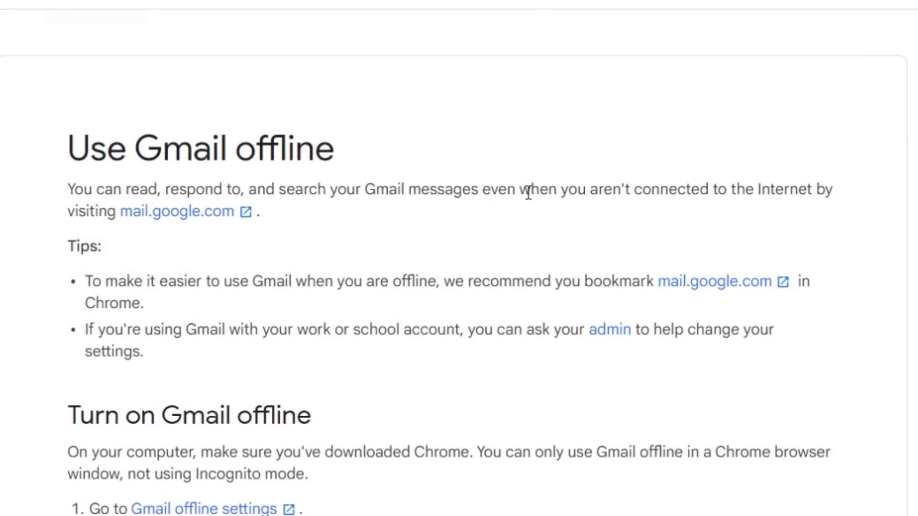
Highlight the sentence about reading mail offline in the 'Use Gmail offline' article
left_click_drag(554, 189, 818, 193)
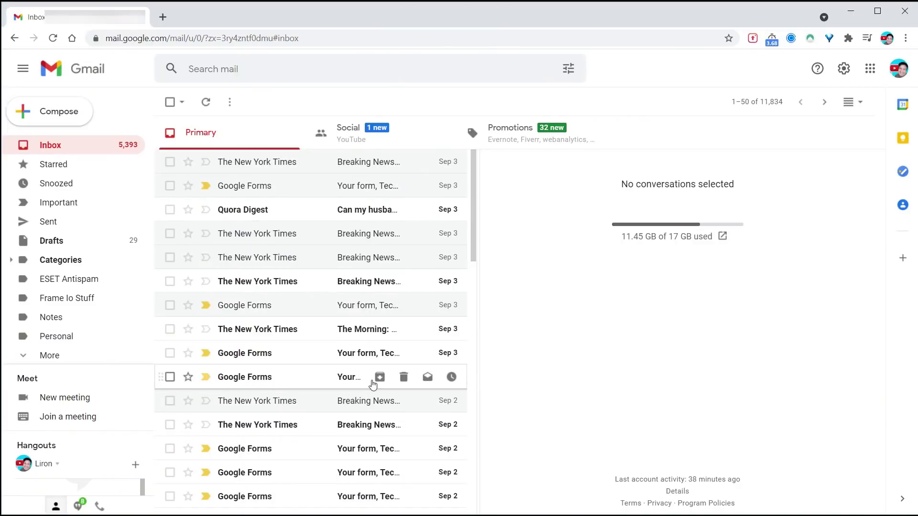
Add the new forwarding address under Forwarding and POP/IMAP settings and submit it
left_click(844, 70)
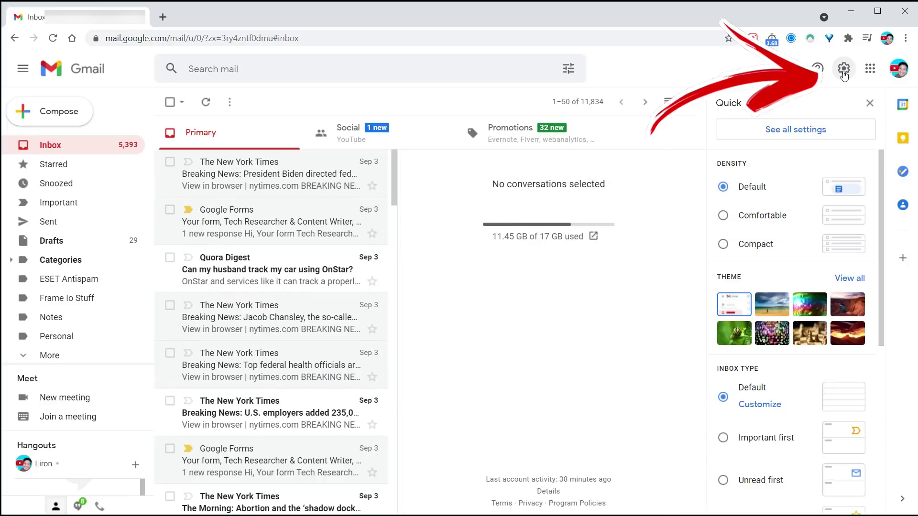
left_click(815, 129)
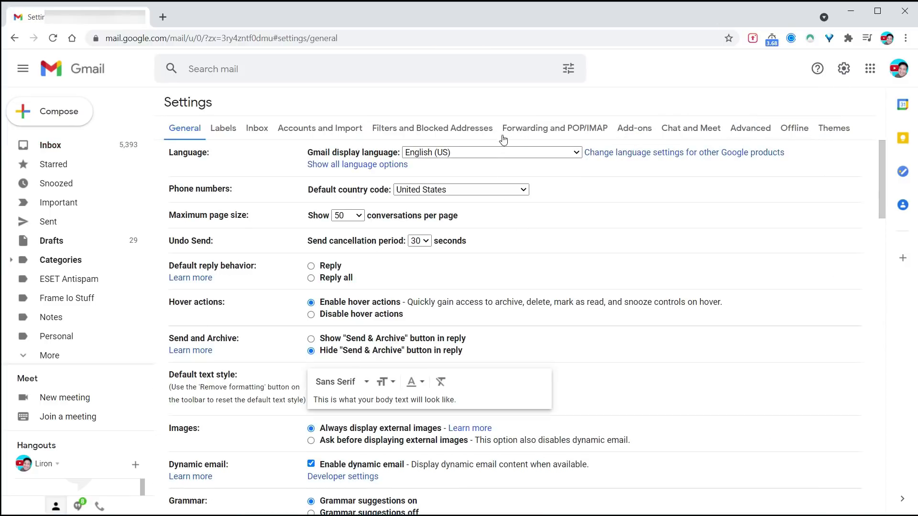
left_click(557, 130)
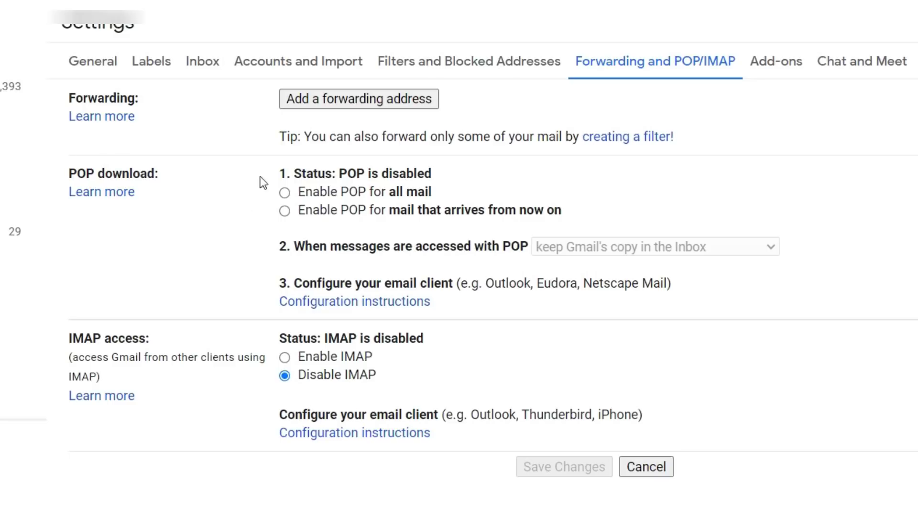
left_click(328, 105)
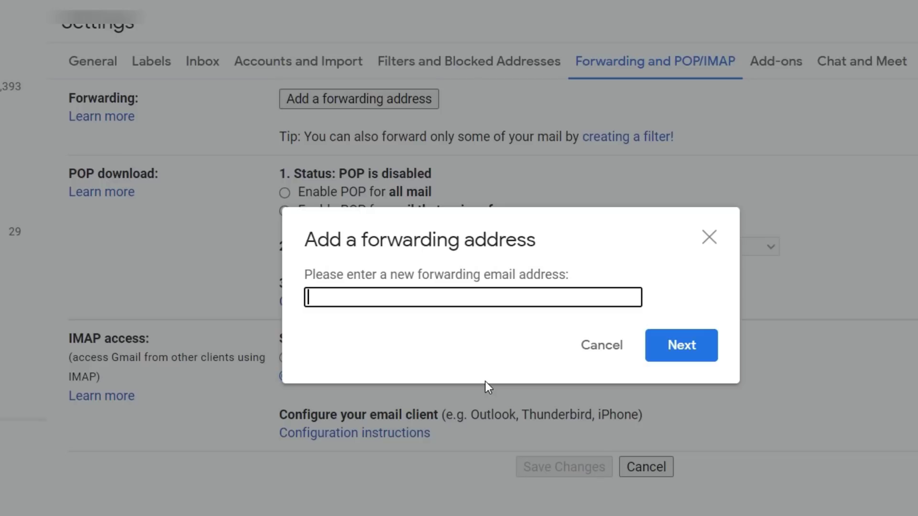
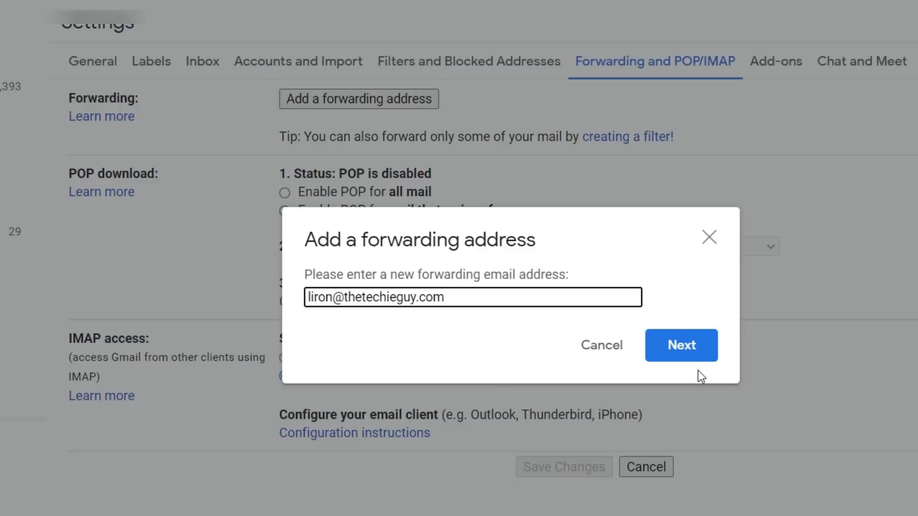
left_click(694, 357)
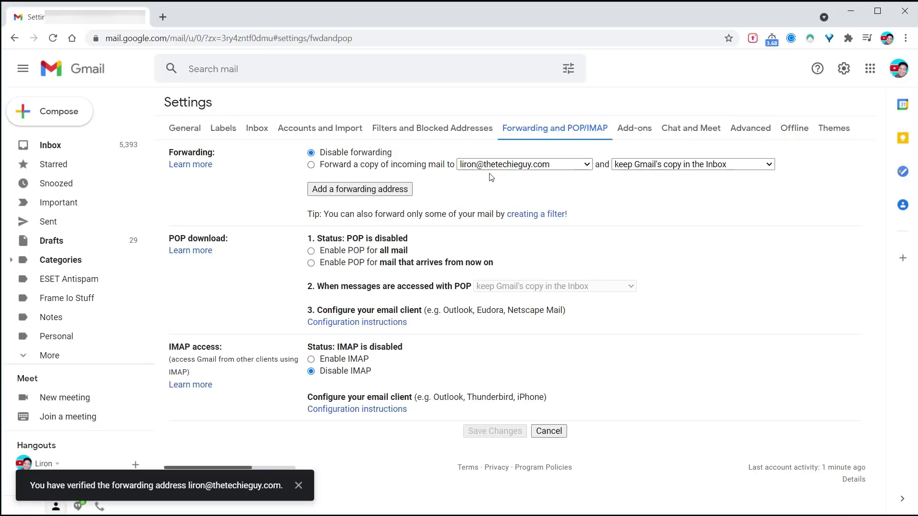
Forward a copy of incoming mail to the verified address, marking Gmail's copy as read
left_click(312, 165)
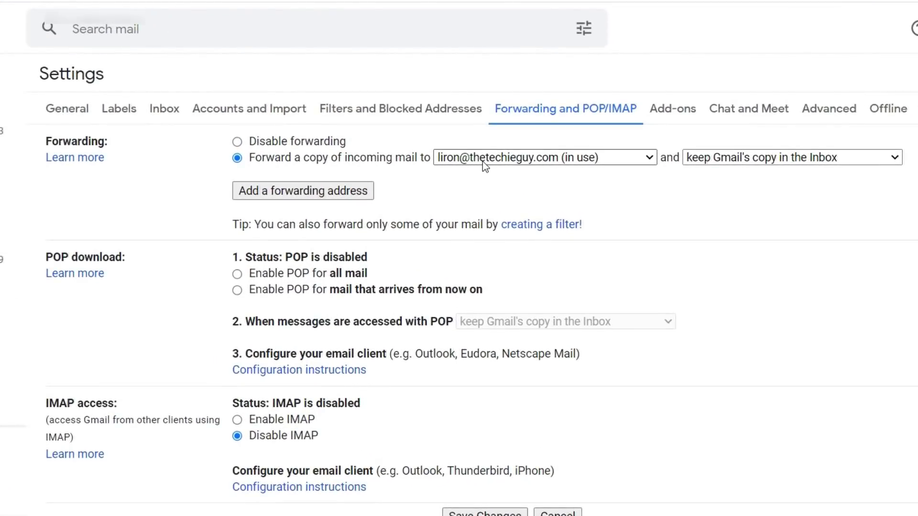
left_click(741, 156)
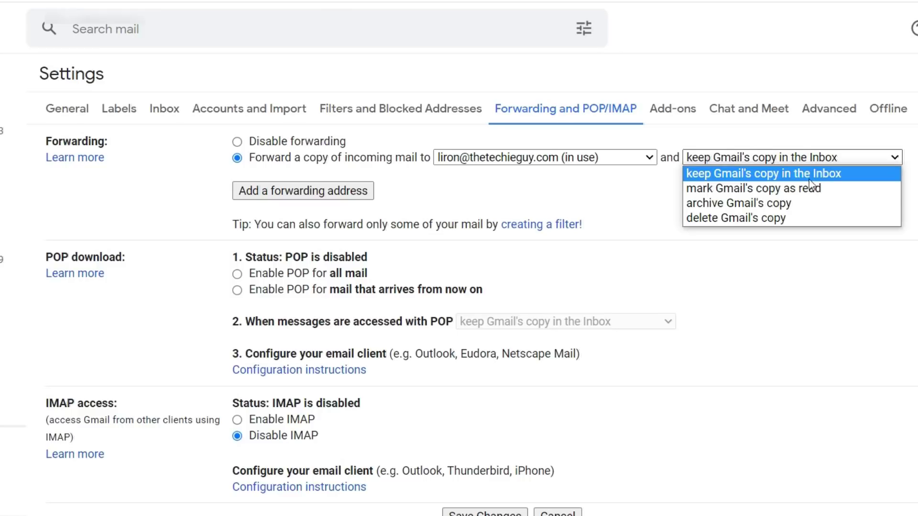
left_click(821, 189)
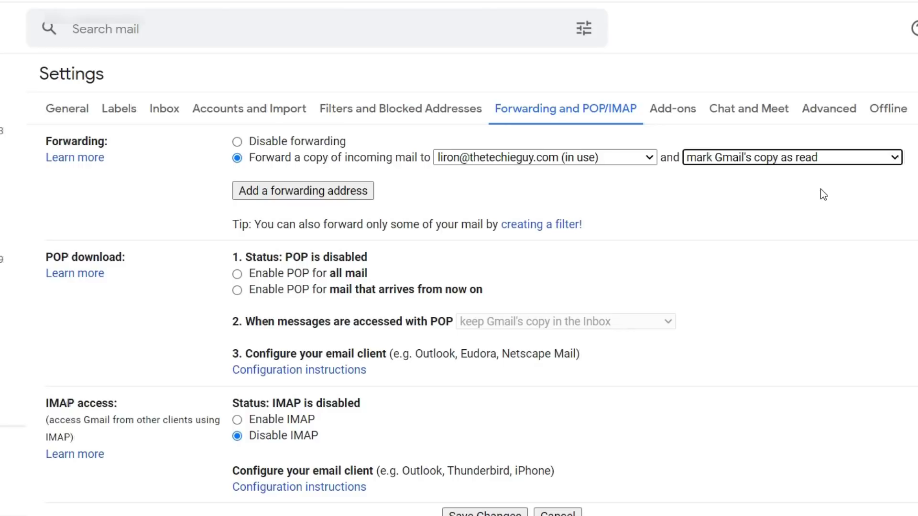
left_click(825, 158)
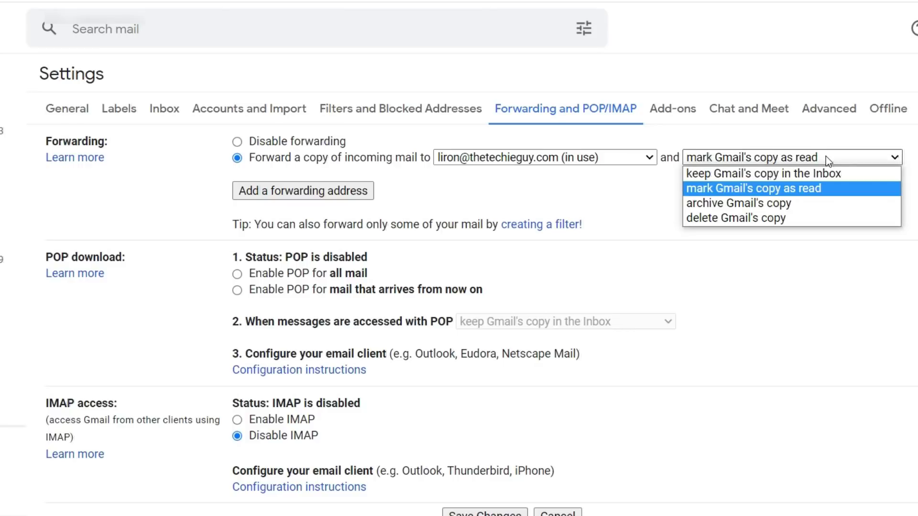
left_click(768, 217)
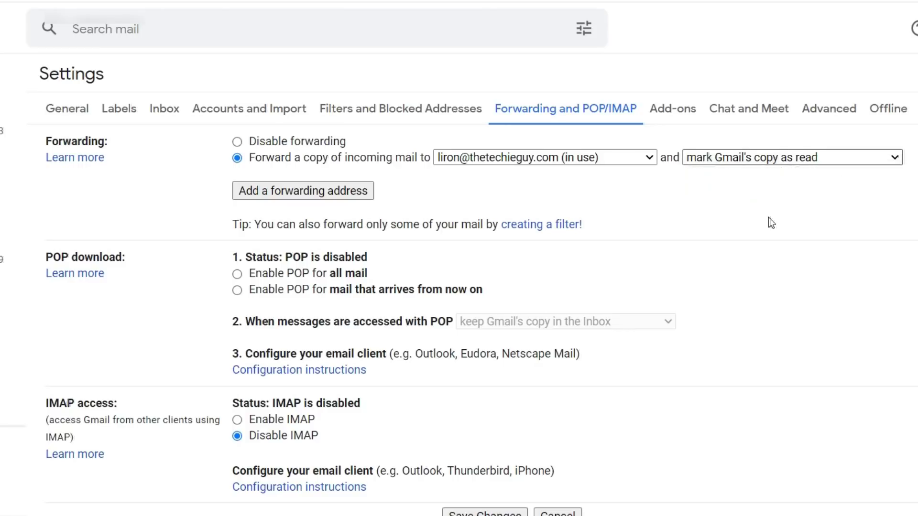